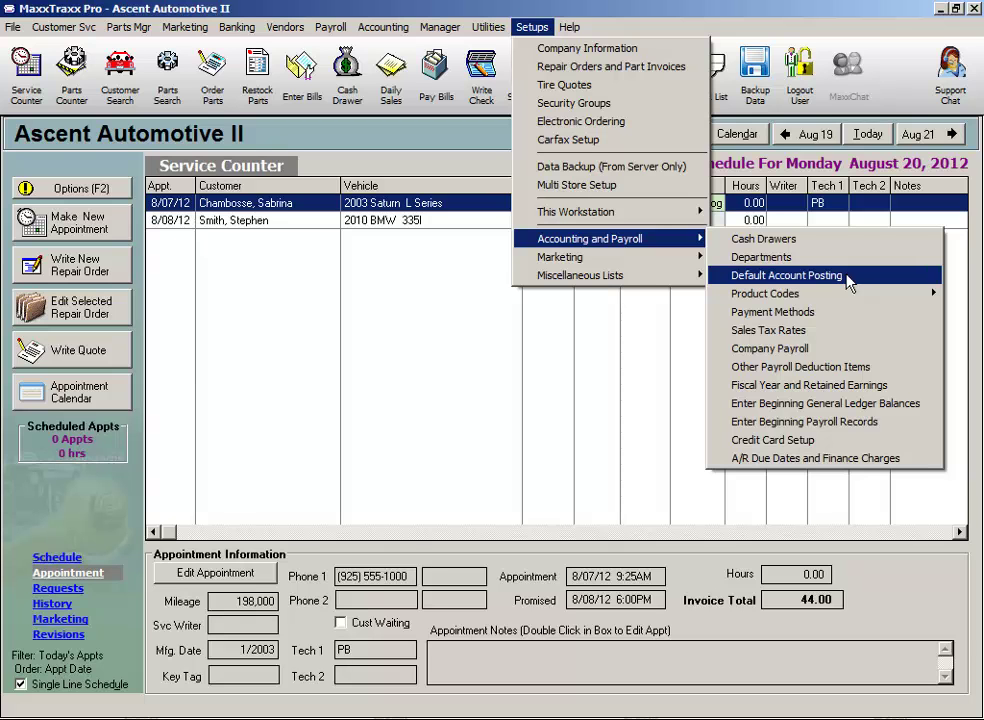
pyautogui.click(282, 101)
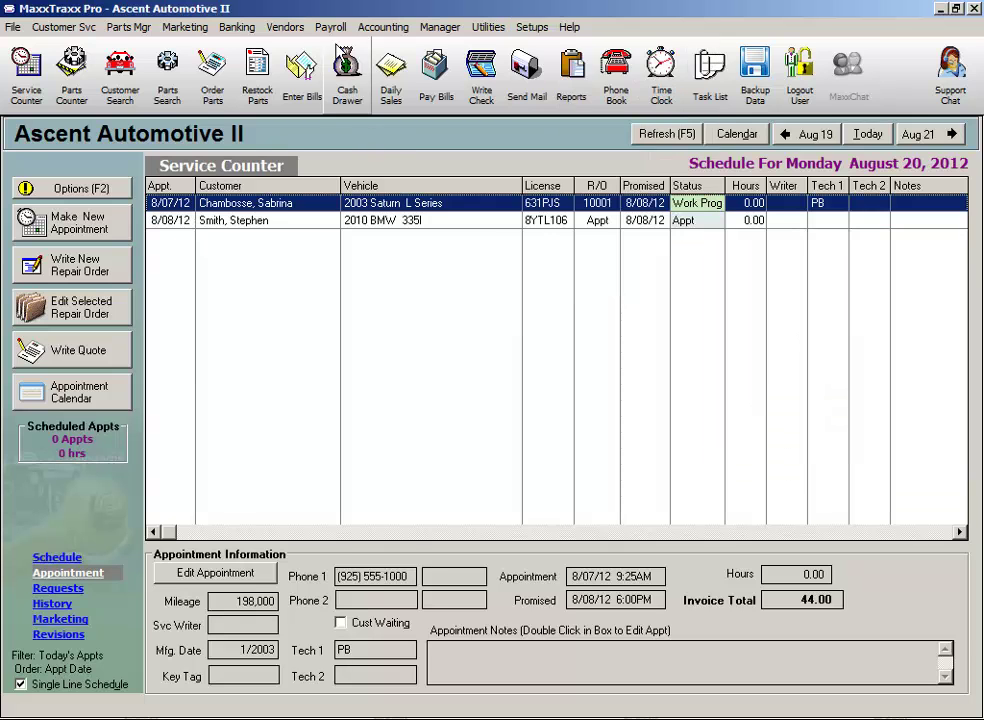
pyautogui.click(330, 27)
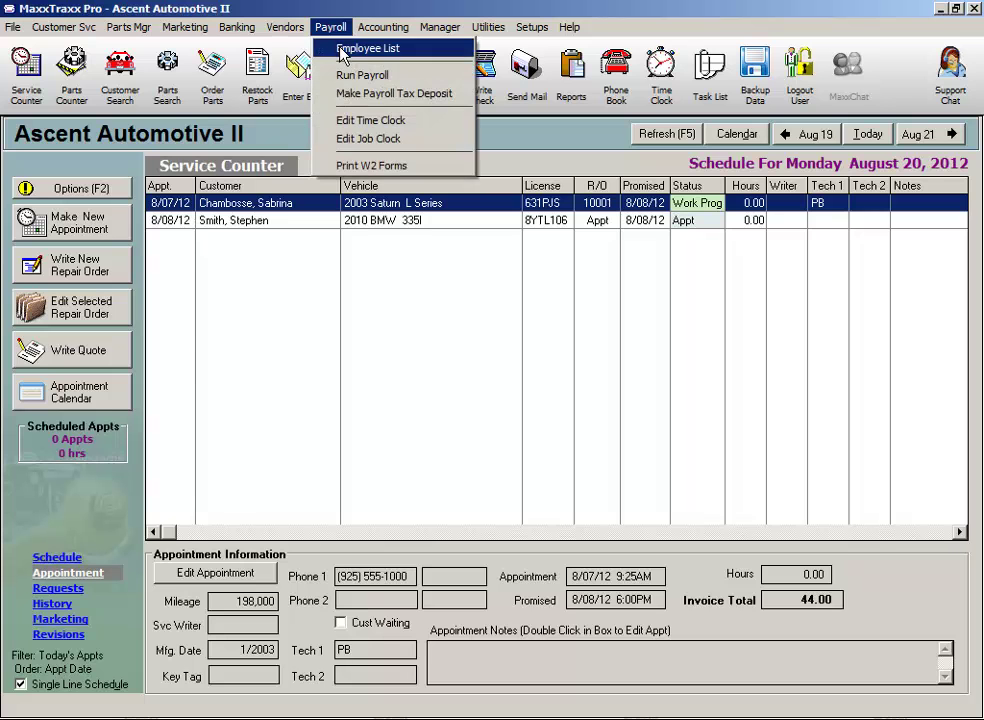
pyautogui.click(532, 27)
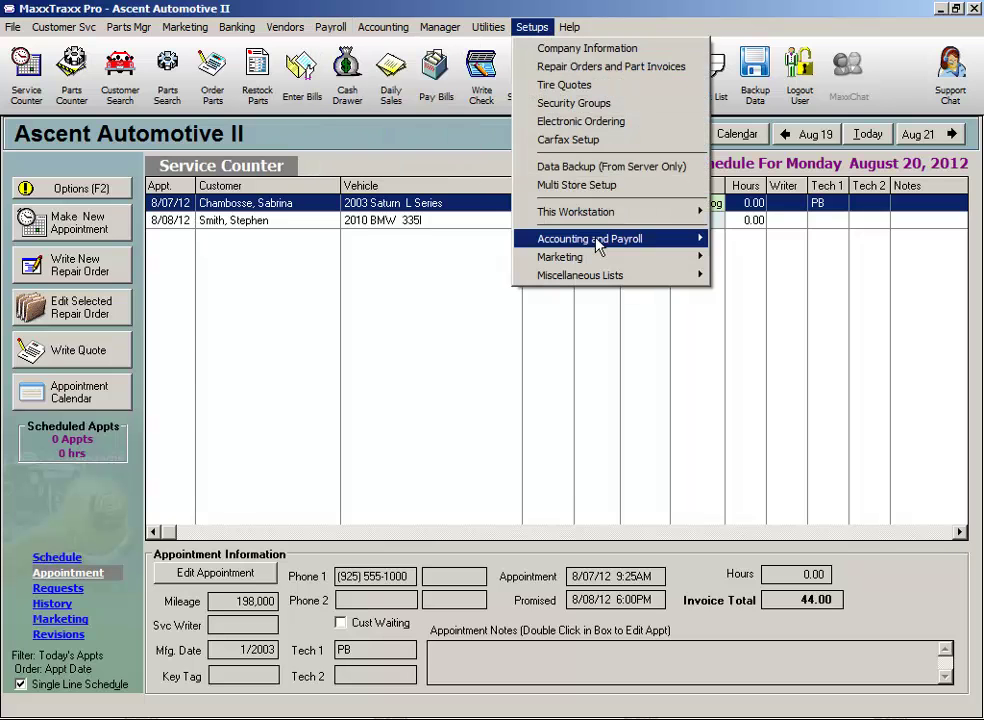
pyautogui.moveTo(598, 246)
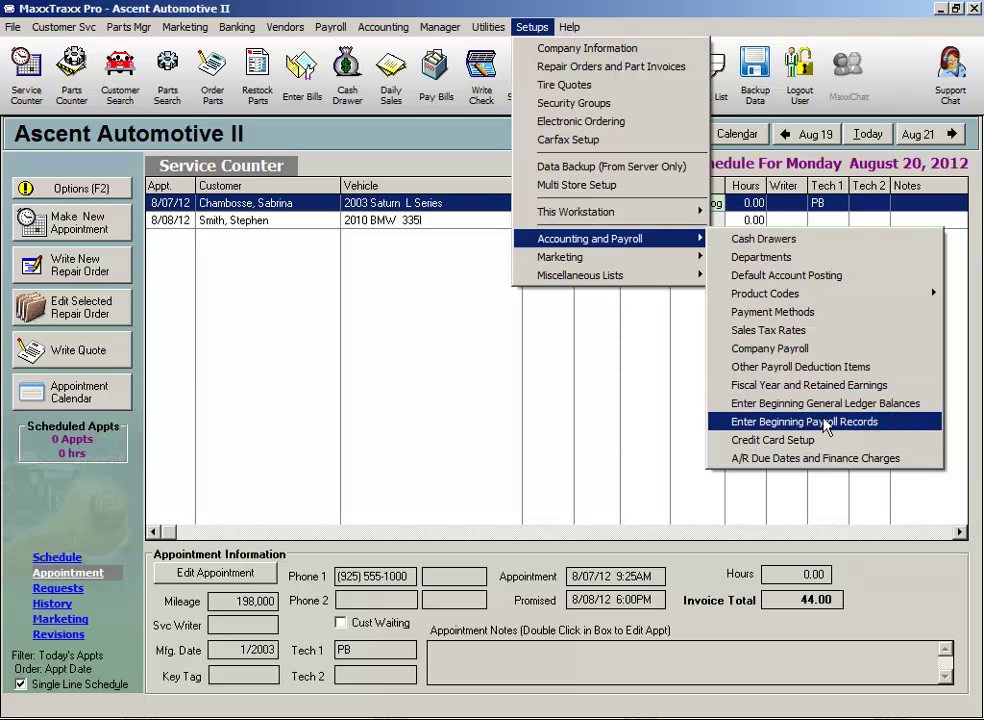
pyautogui.press('Escape')
pyautogui.press('Escape')
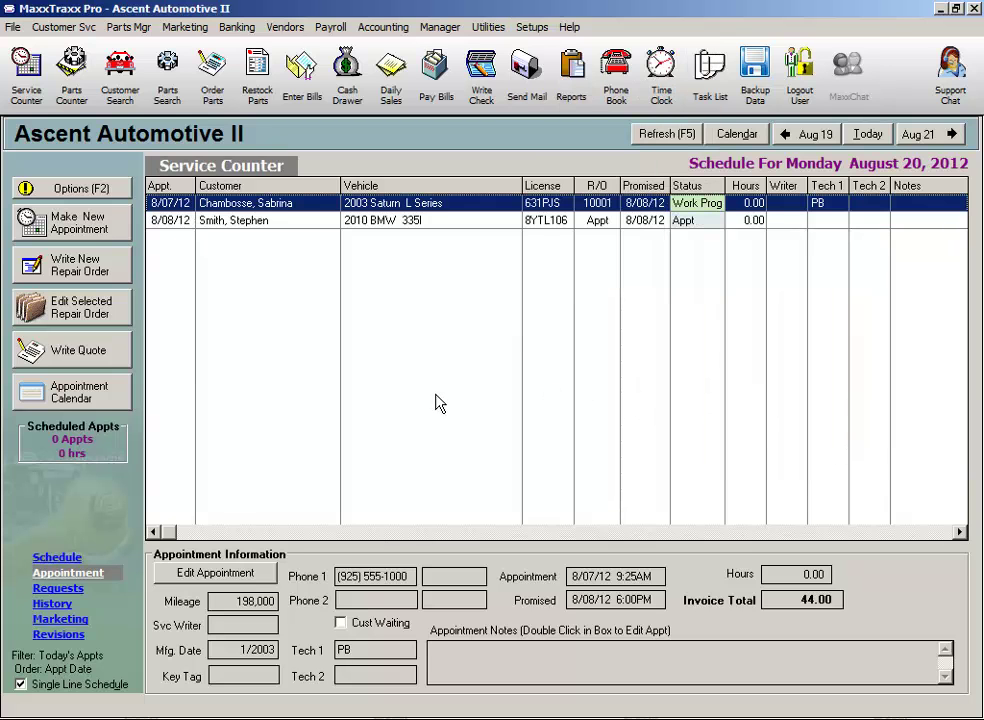
# Open the company payroll setup and set the SUTA percent to 3.6.
pyautogui.click(533, 36)
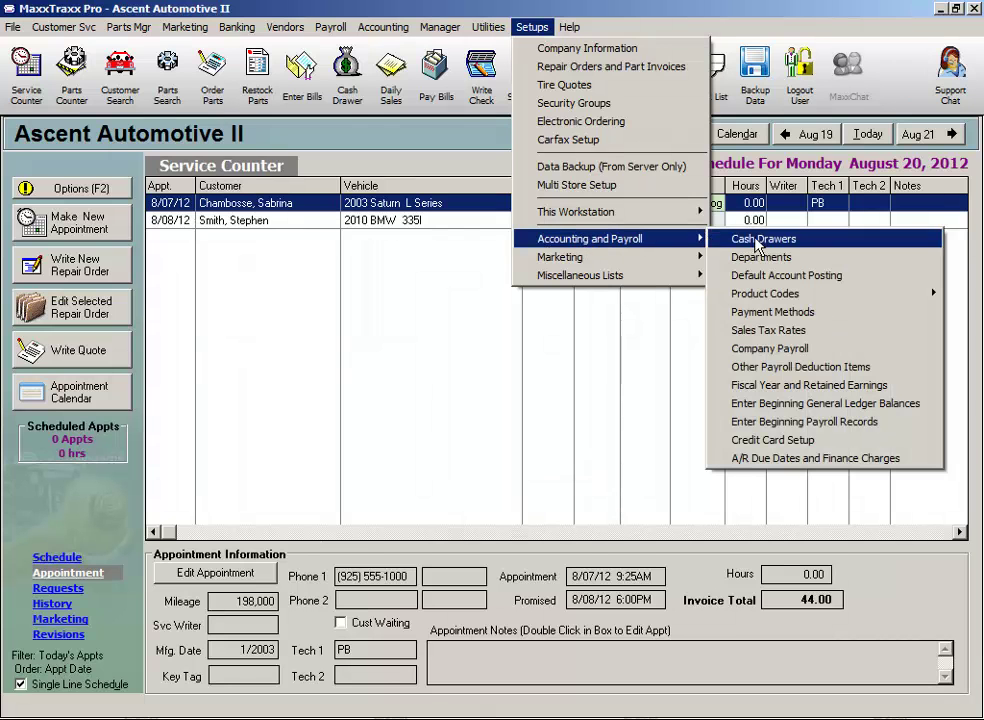
pyautogui.click(822, 350)
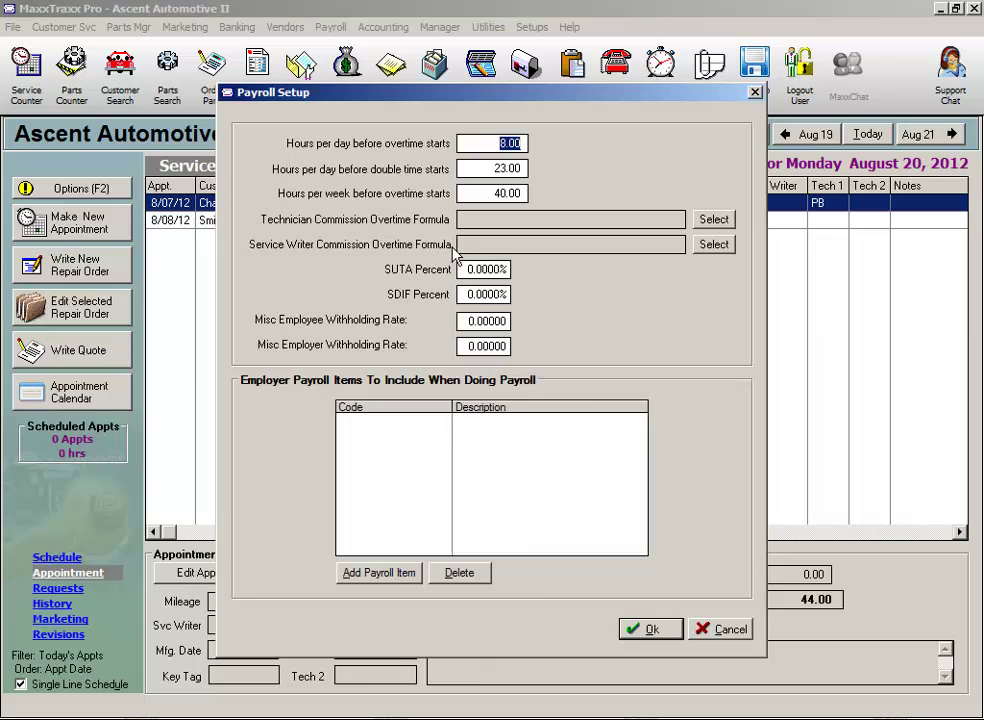
pyautogui.click(511, 269)
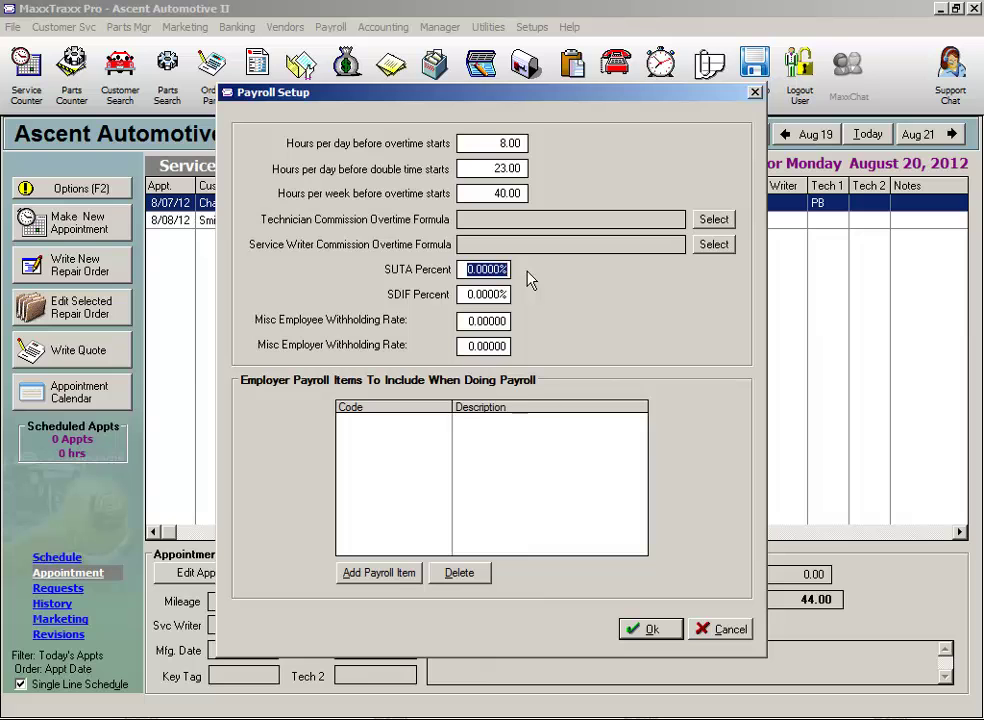
pyautogui.write('3.6')
pyautogui.press('Tab')
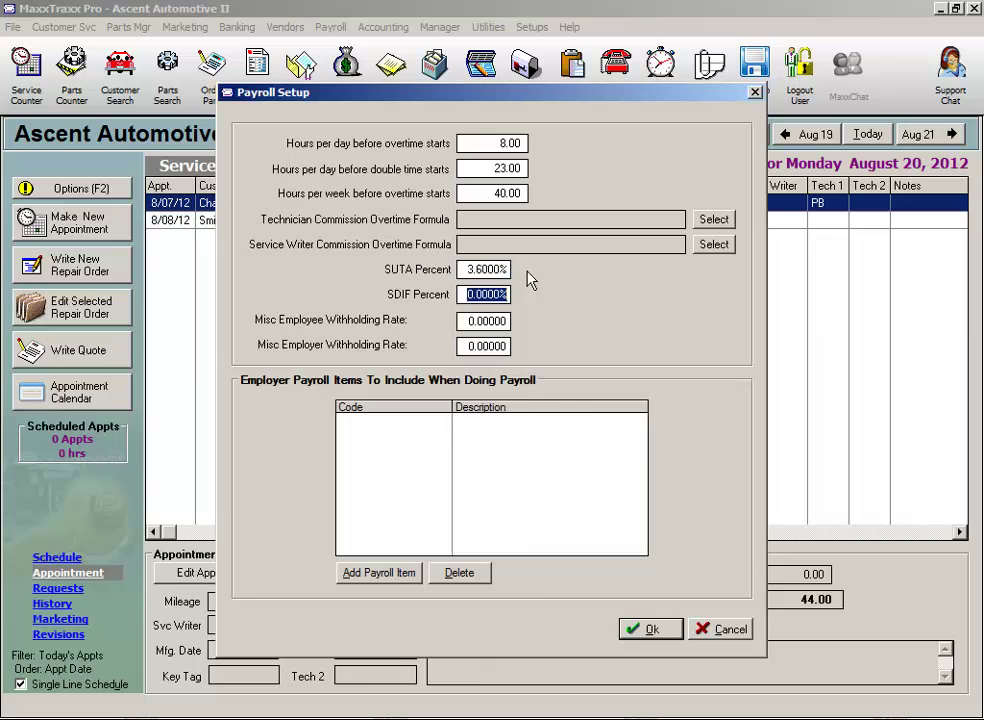
pyautogui.moveTo(468, 269); pyautogui.dragTo(531, 272)
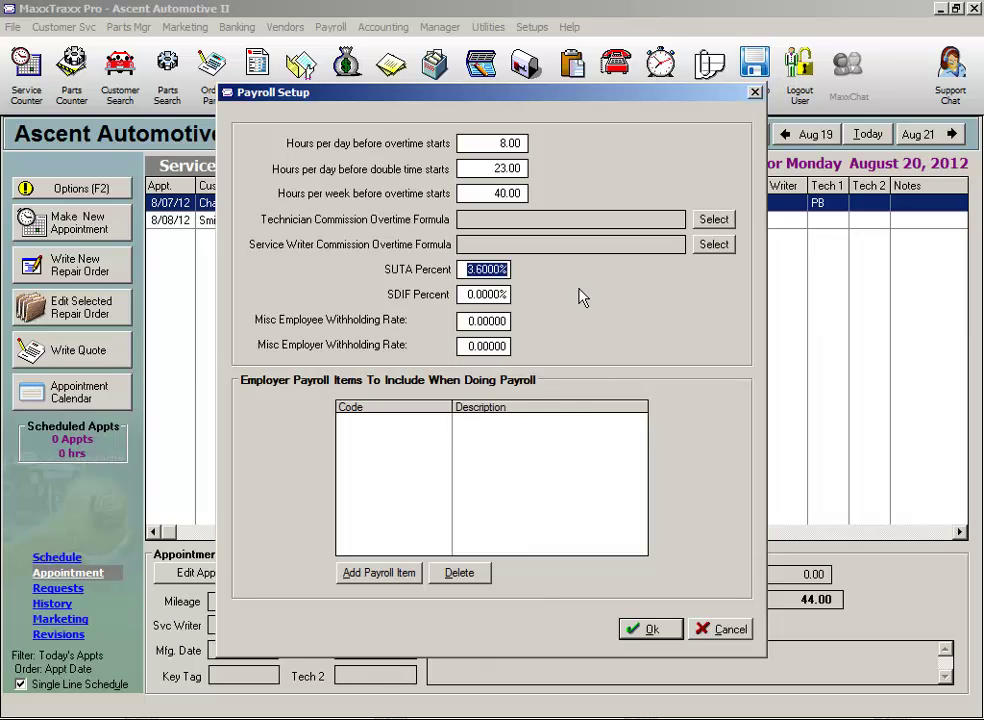
# Set the SDIF percent to 1 in the payroll setup.
pyautogui.moveTo(470, 295); pyautogui.dragTo(523, 285)
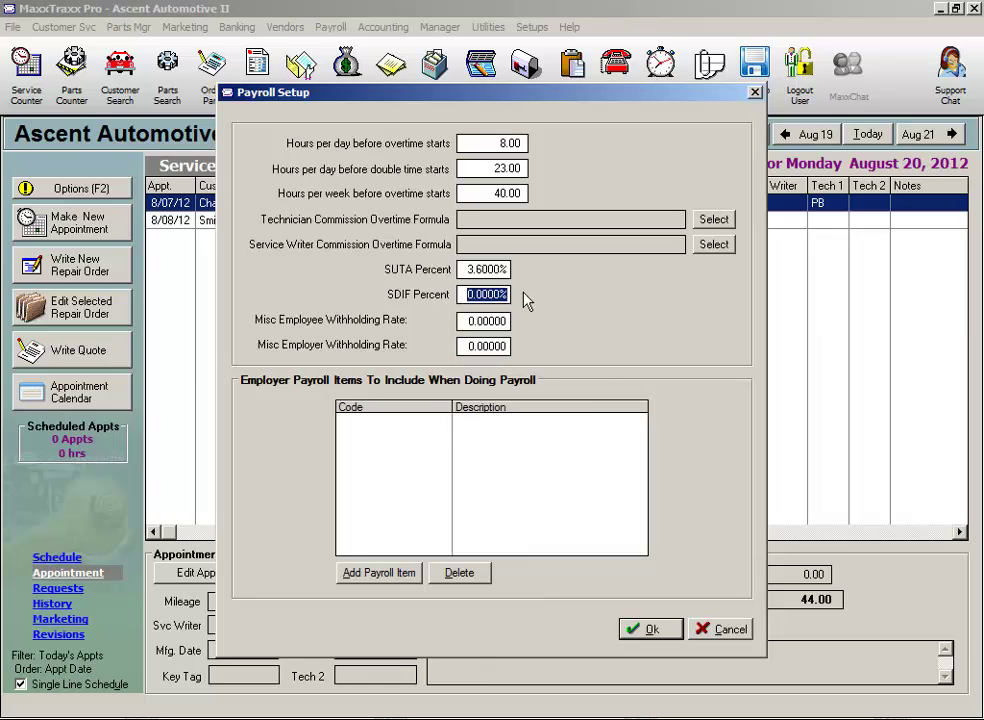
pyautogui.write('1')
pyautogui.press('Tab')
pyautogui.moveTo(468, 294); pyautogui.dragTo(515, 294)
# Start a new employer payroll item as a user defined tax paid by the company.
pyautogui.click(378, 573)
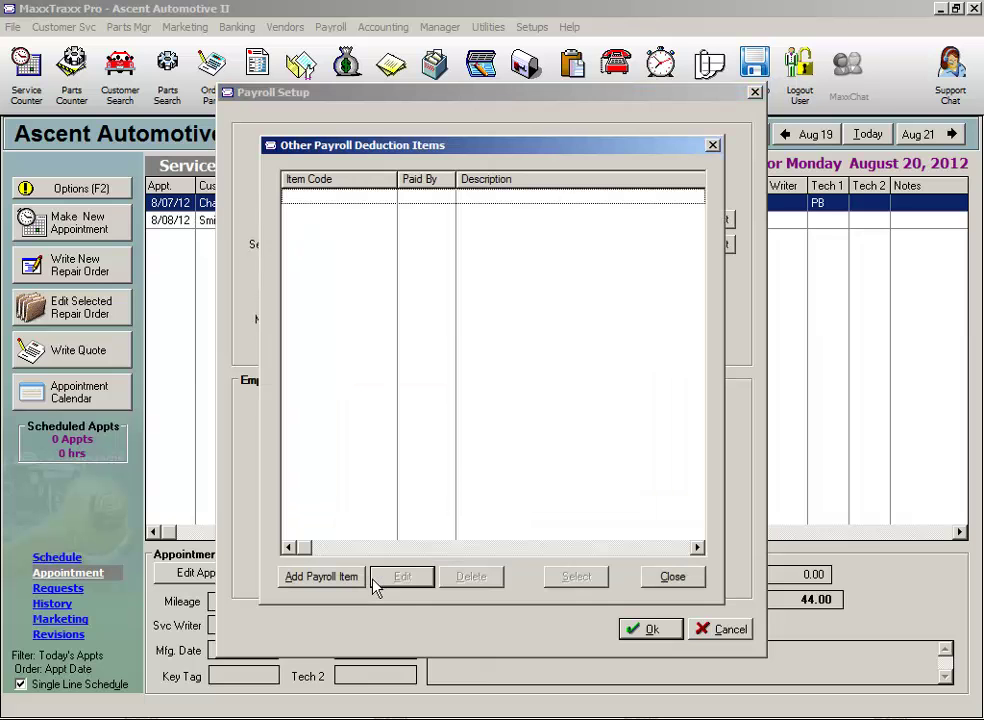
pyautogui.click(322, 577)
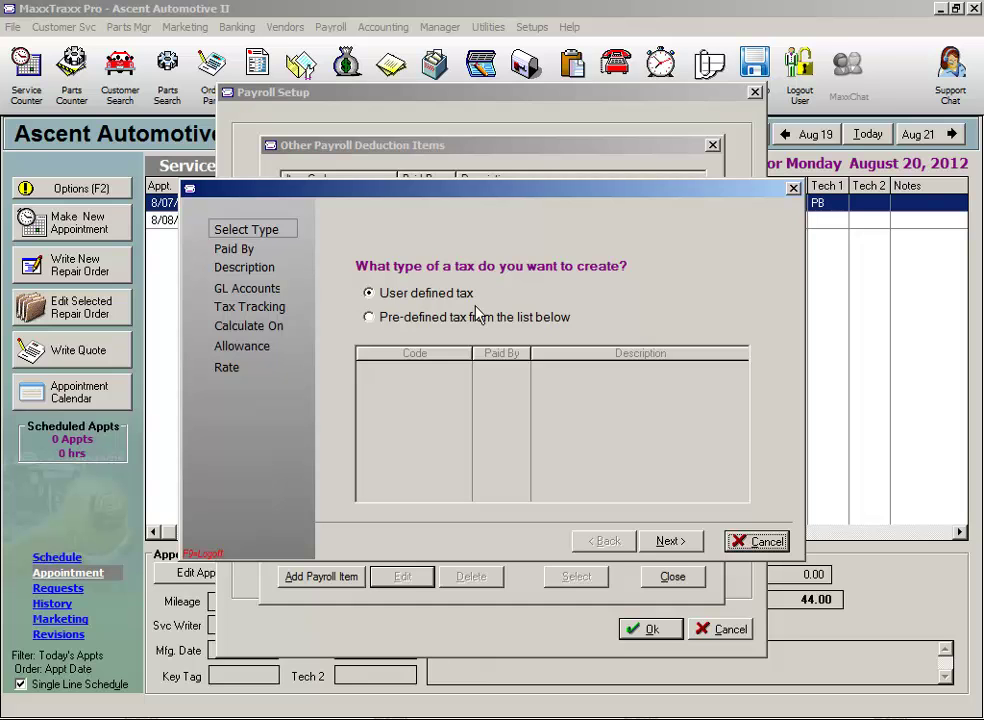
pyautogui.click(372, 318)
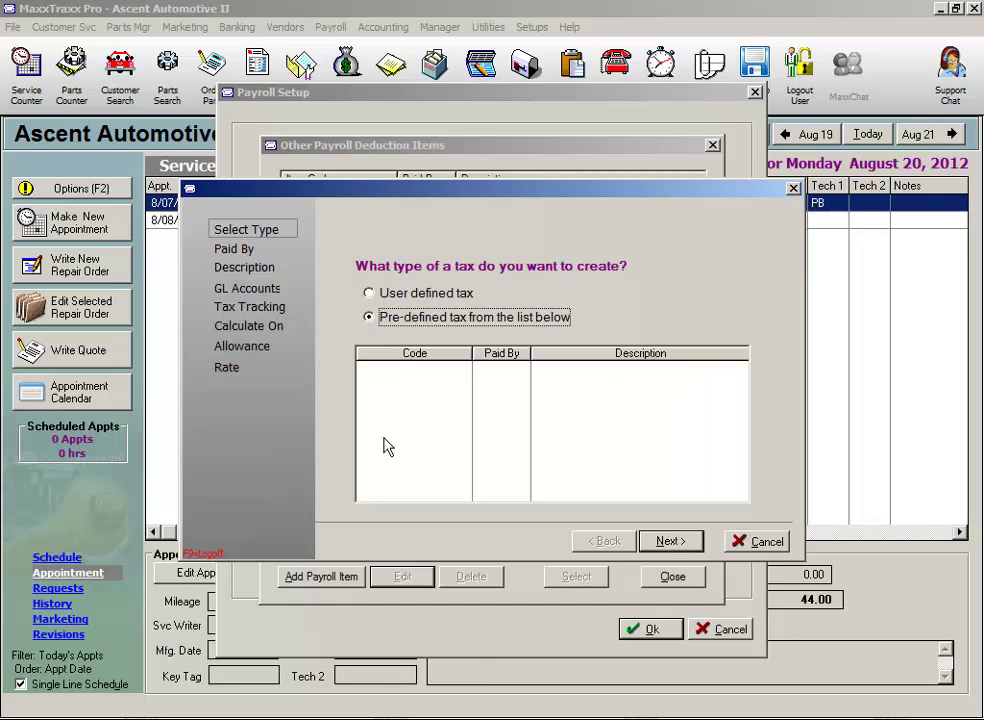
pyautogui.click(372, 295)
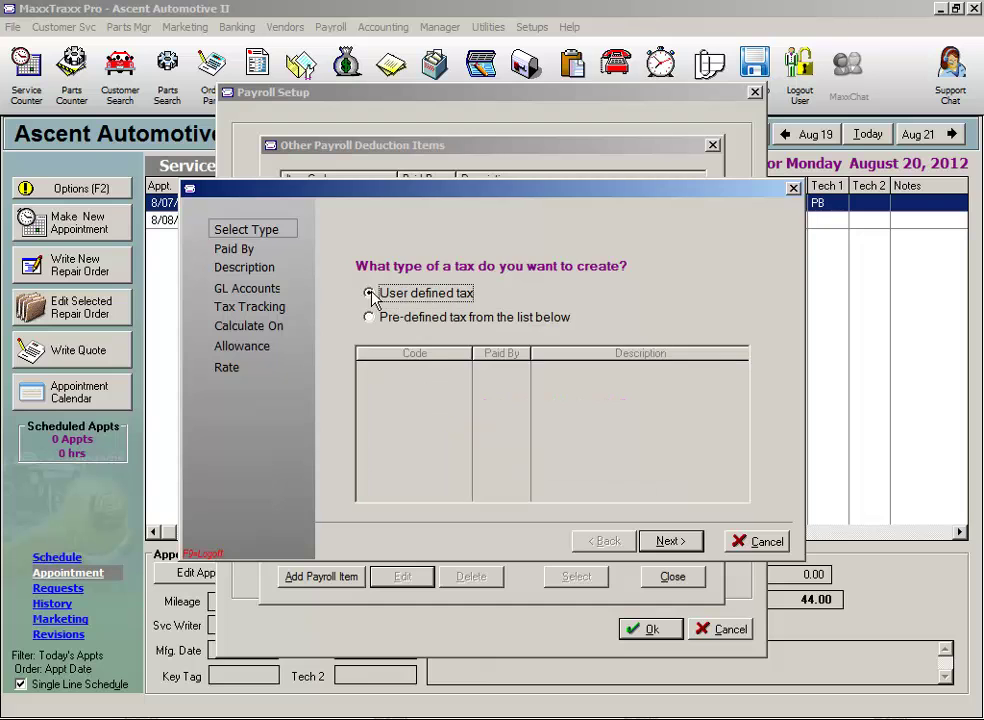
pyautogui.click(683, 545)
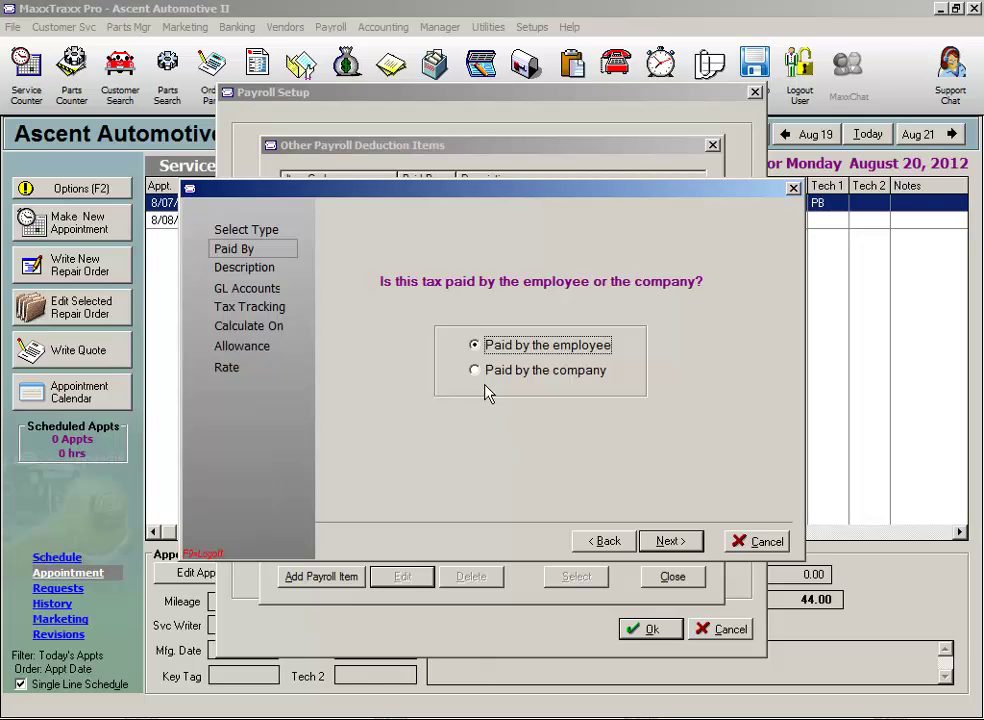
pyautogui.click(475, 371)
pyautogui.click(676, 544)
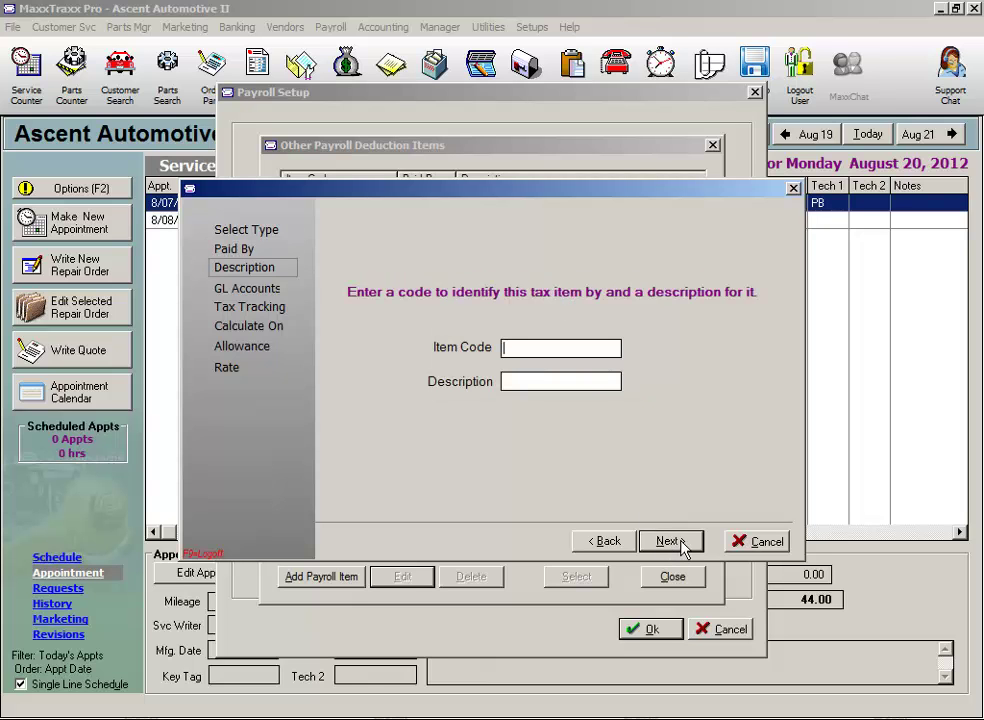
# Give the tax item the code ETT and the description "Employ Training Tax".
pyautogui.write('ETT')
pyautogui.click(528, 381)
pyautogui.write('Employ T')
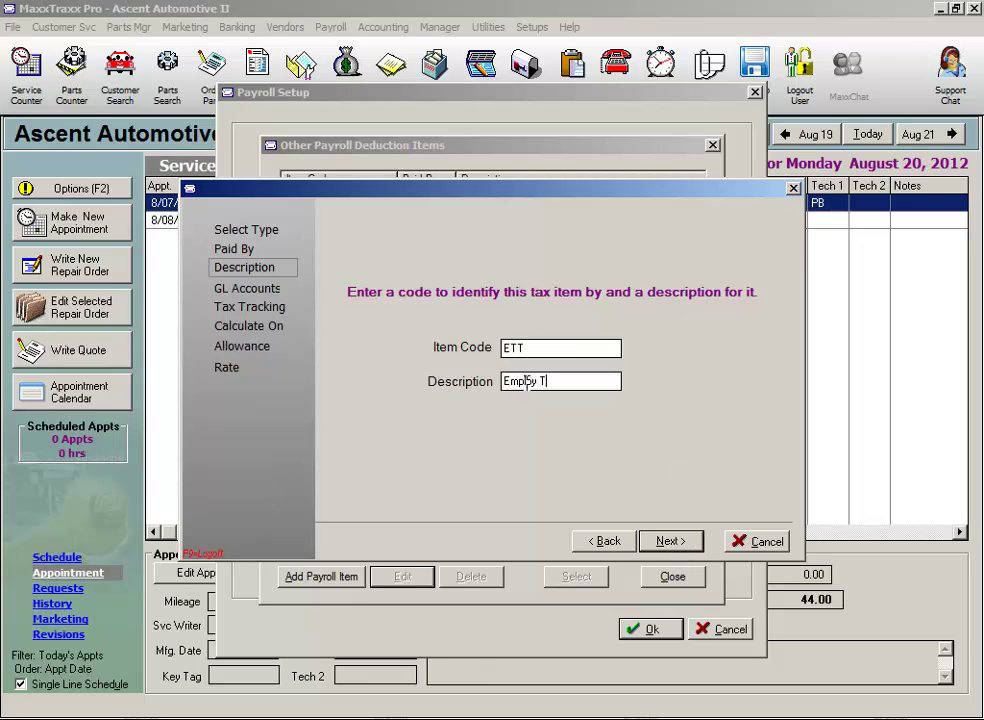
pyautogui.write('raining Tax')
pyautogui.click(670, 541)
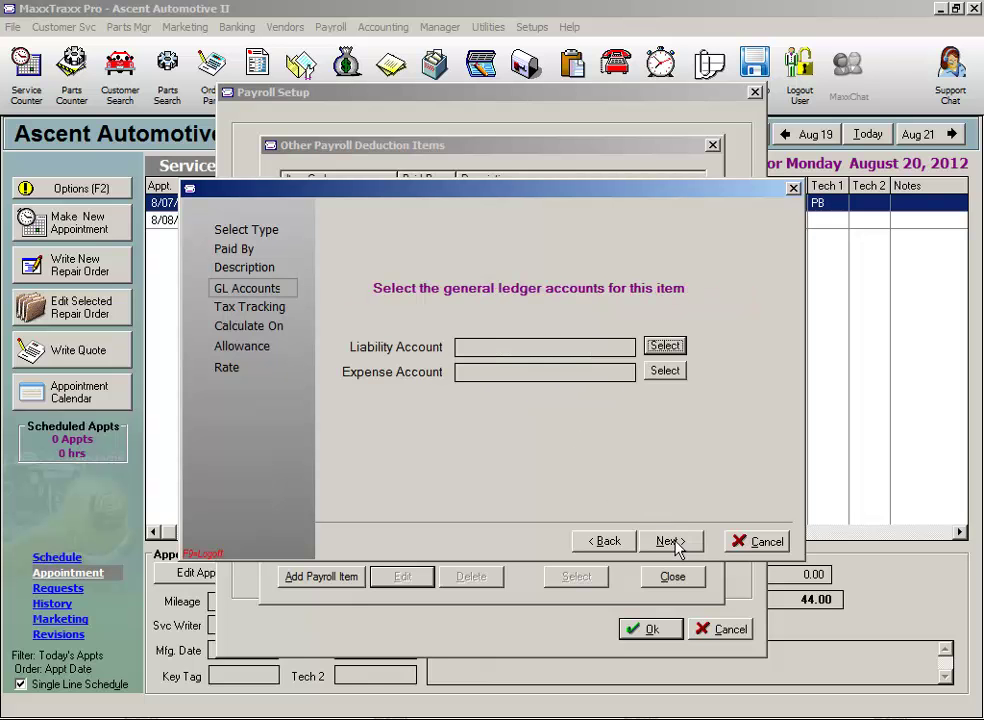
# Assign SUTA Employer - Accrual as the tax item's liability account and SUTA, Expense as its expense account.
pyautogui.click(667, 347)
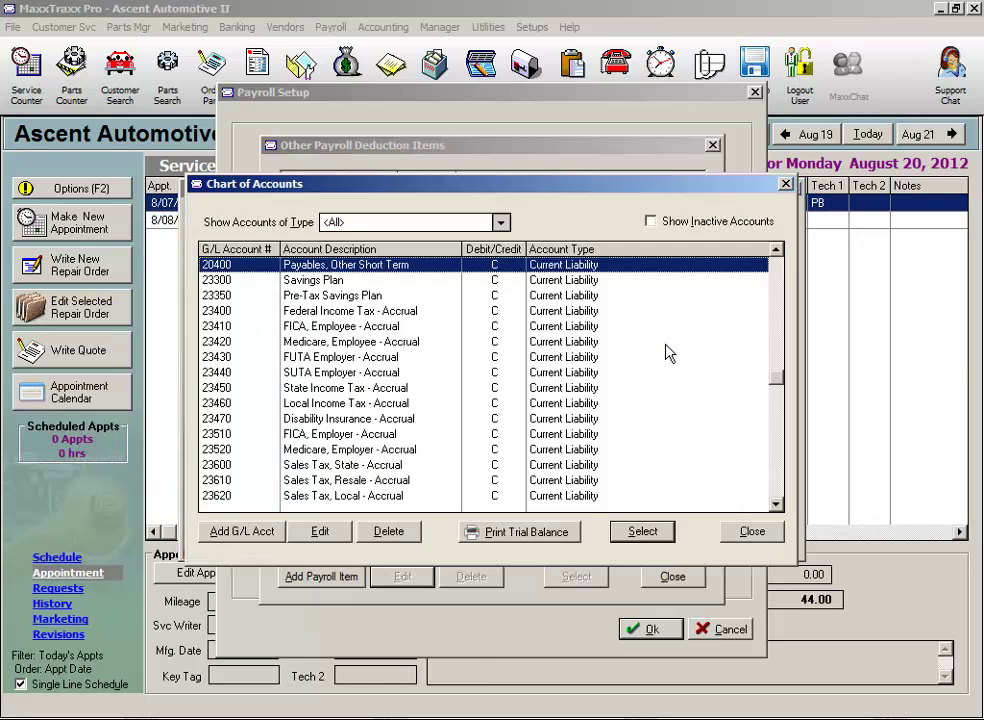
pyautogui.click(372, 373)
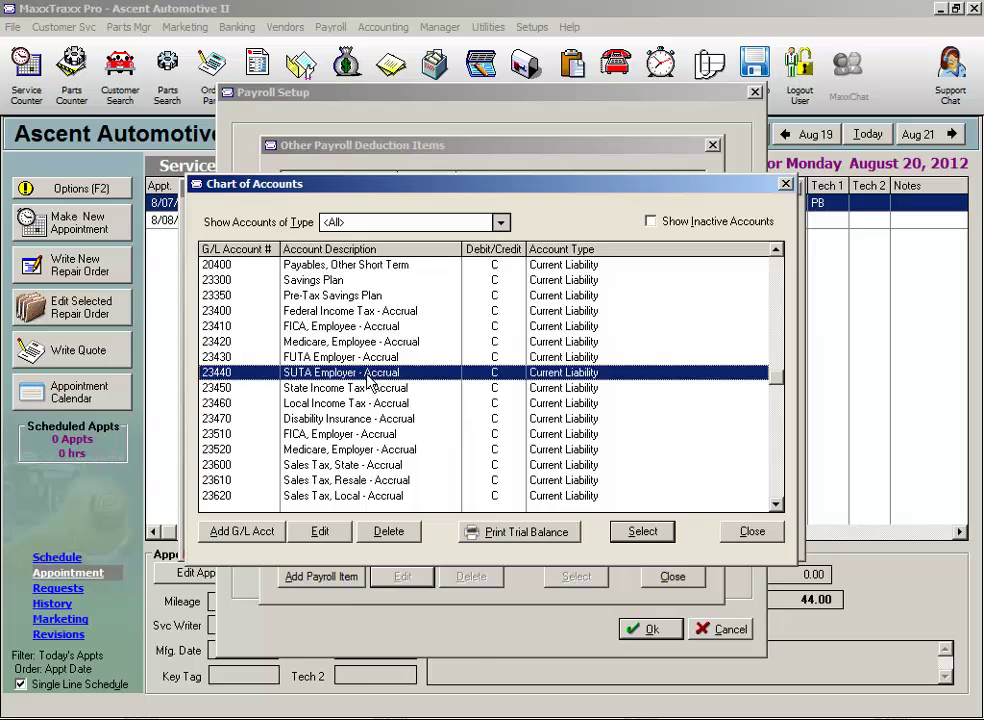
pyautogui.click(660, 532)
pyautogui.click(665, 370)
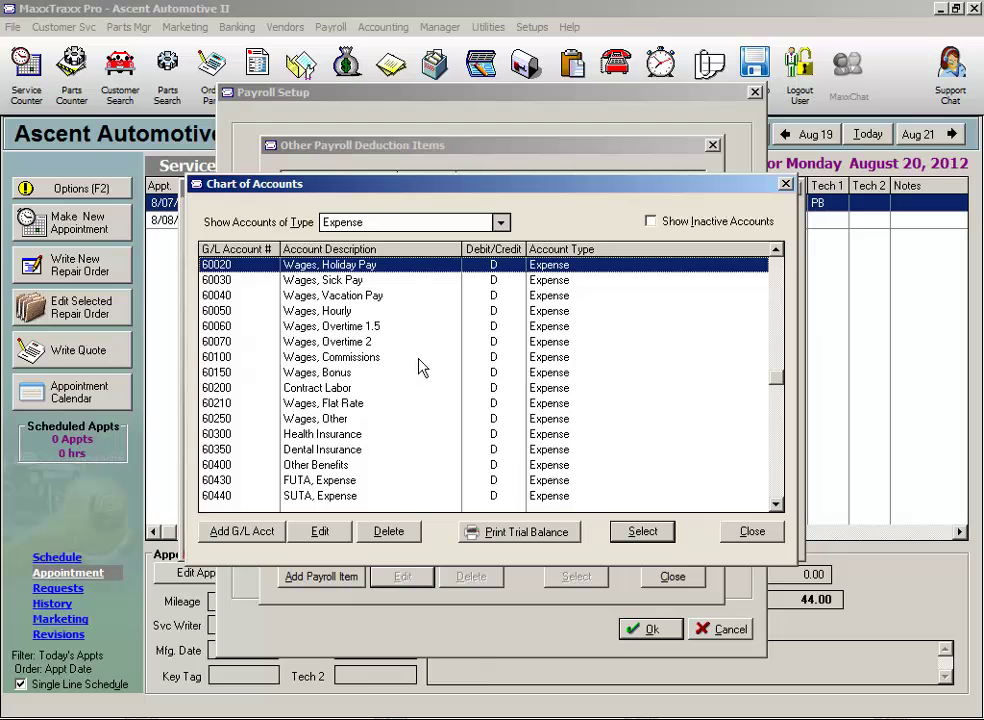
pyautogui.click(415, 496)
pyautogui.click(642, 532)
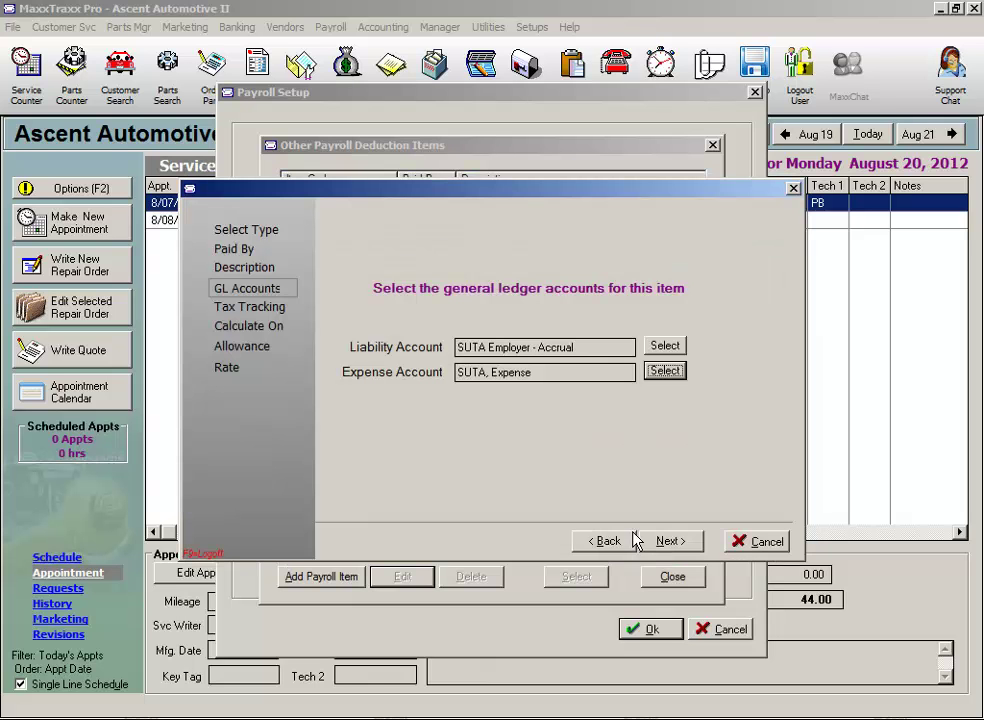
pyautogui.click(672, 541)
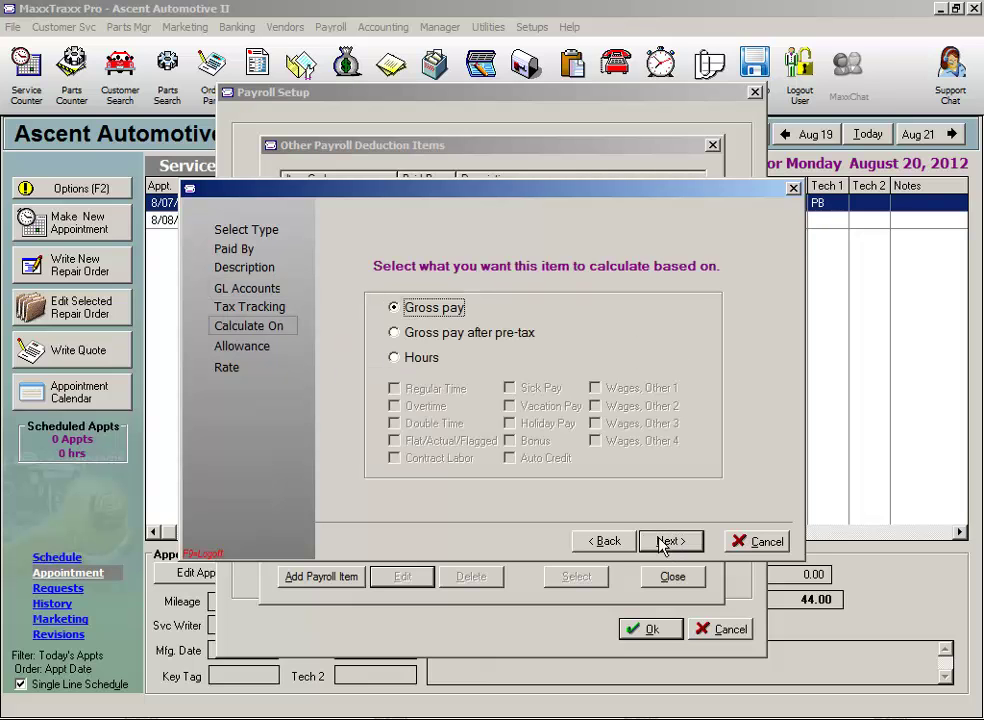
pyautogui.click(394, 335)
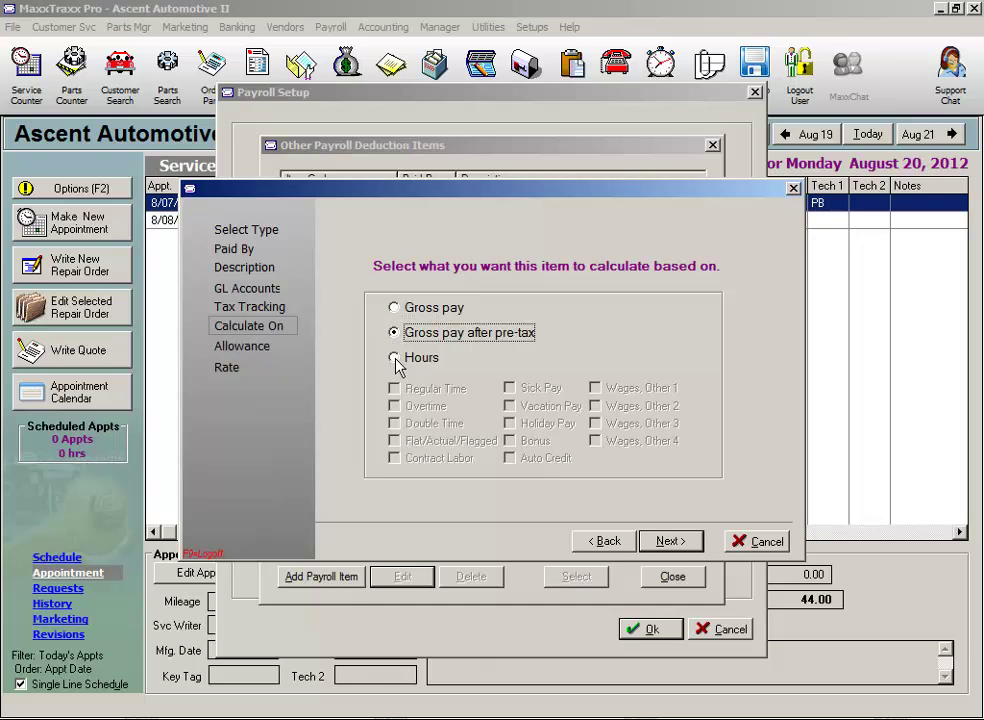
pyautogui.click(395, 358)
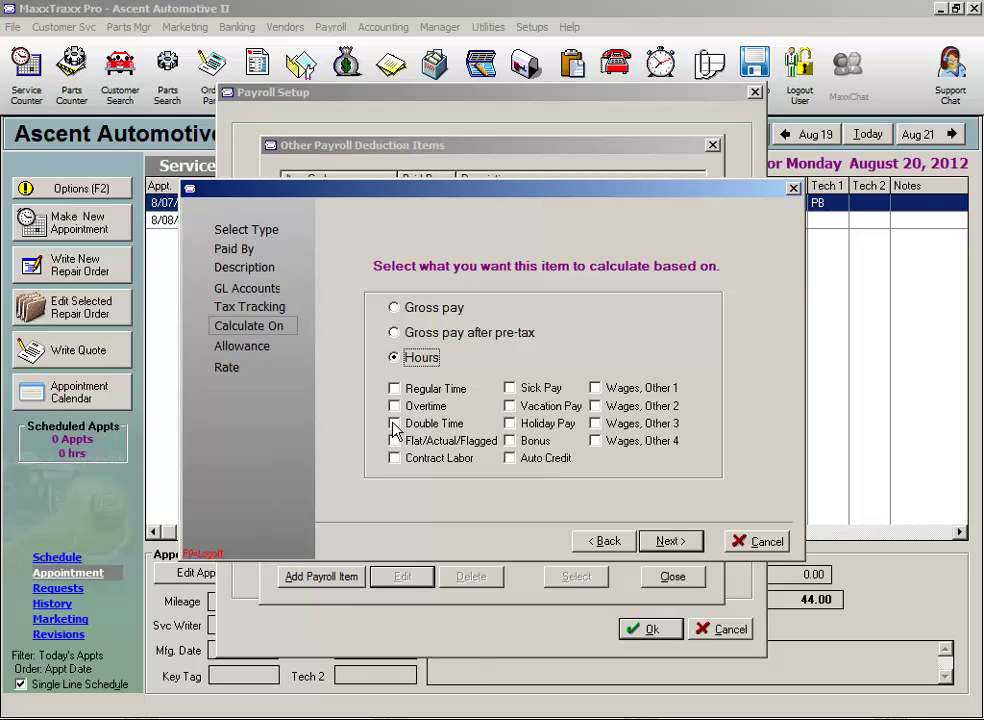
pyautogui.click(393, 389)
pyautogui.click(395, 406)
pyautogui.click(394, 388)
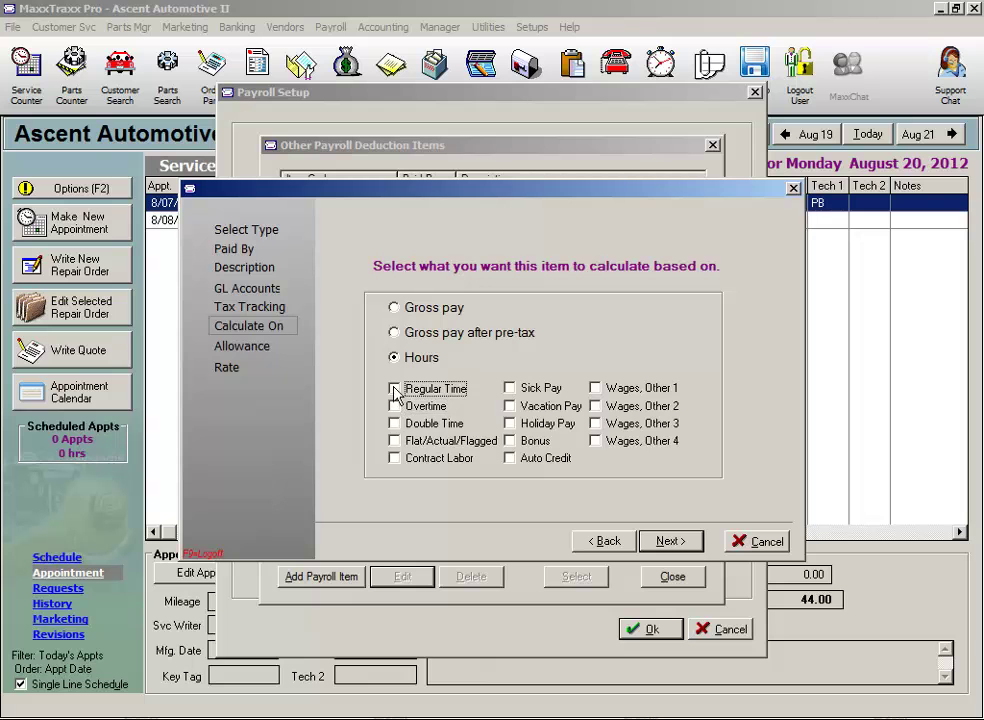
# Base the tax item's calculation on gross pay and leave all allowance amounts at zero.
pyautogui.click(394, 308)
pyautogui.click(667, 541)
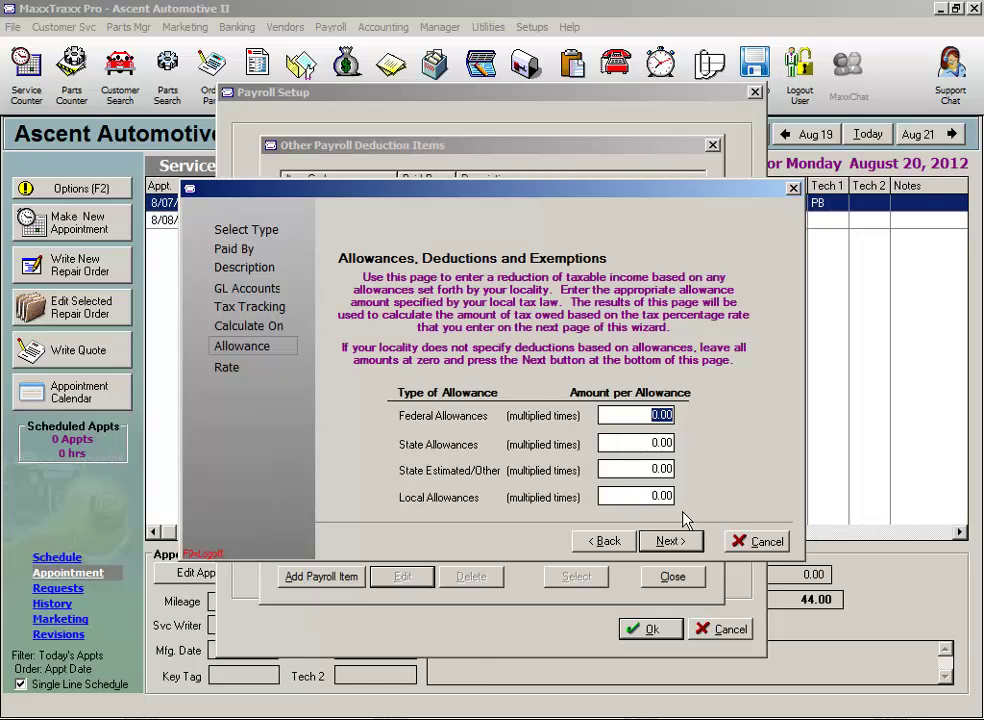
pyautogui.click(675, 543)
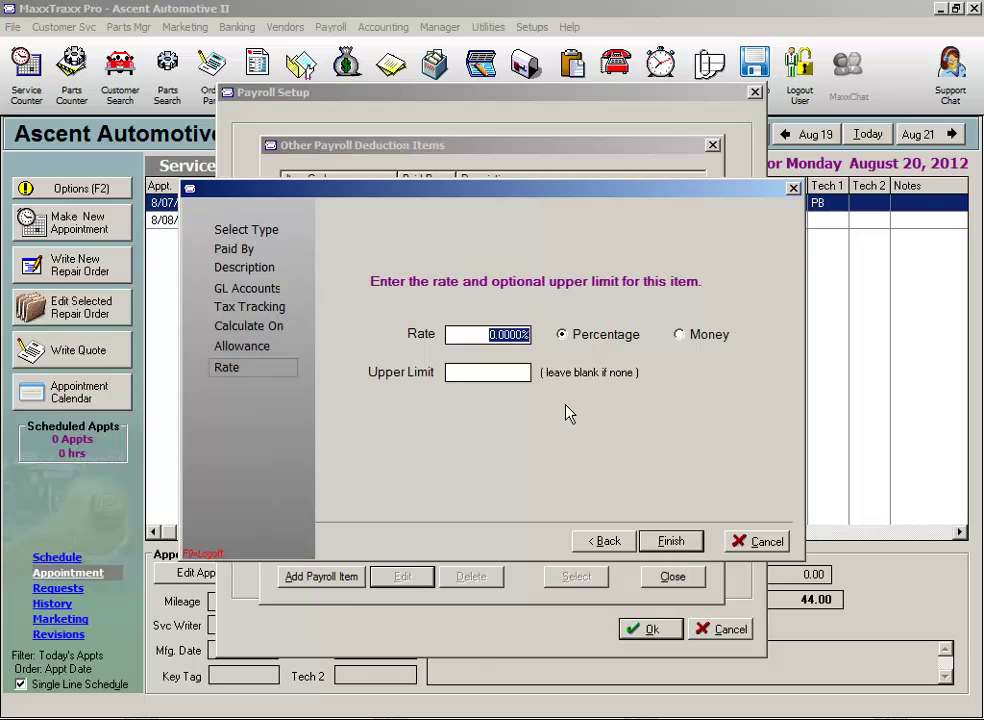
# Set the tax rate to .001 as a percentage with an upper limit of 7.00 and finish the item.
pyautogui.click(680, 336)
pyautogui.click(564, 335)
pyautogui.doubleClick(477, 335)
pyautogui.press('BackSpace')
pyautogui.write('.001')
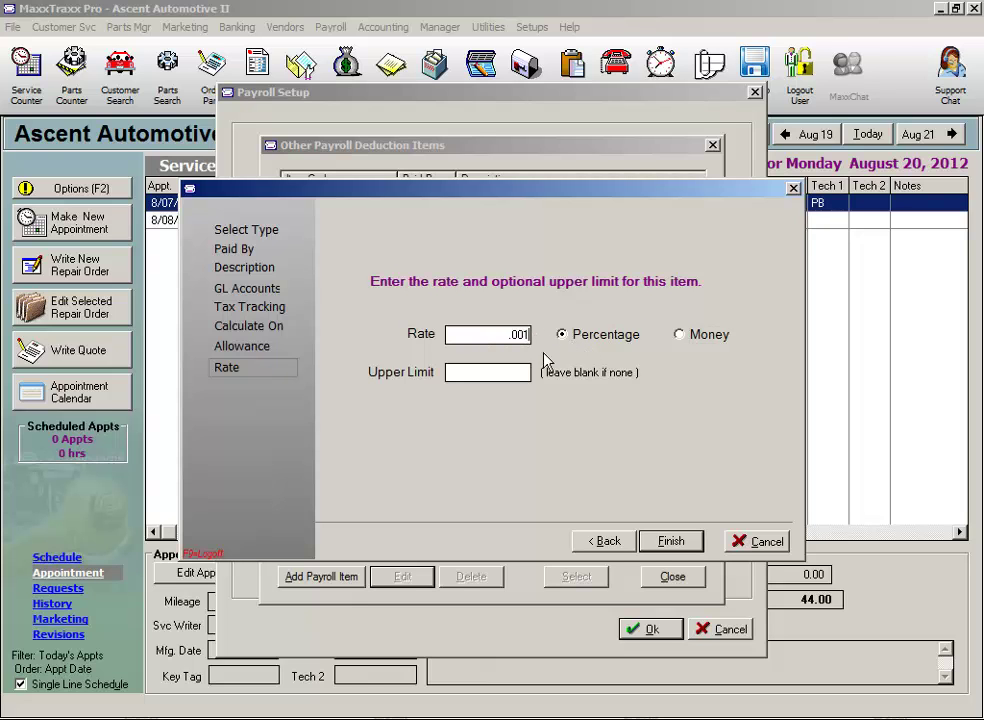
pyautogui.press('Tab')
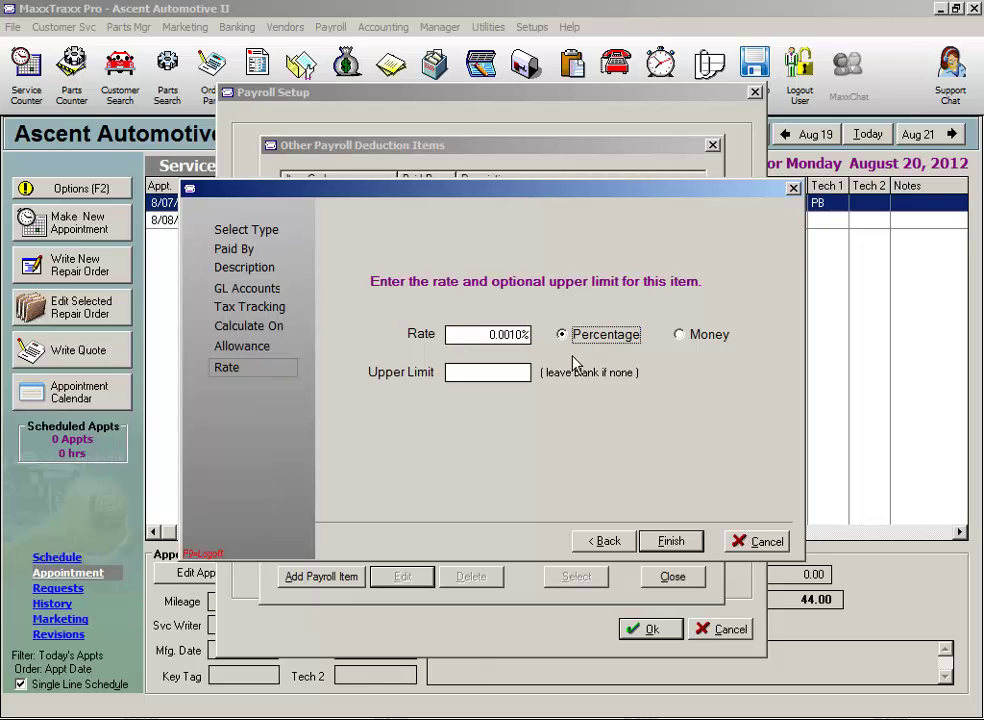
pyautogui.click(507, 372)
pyautogui.write('7.00')
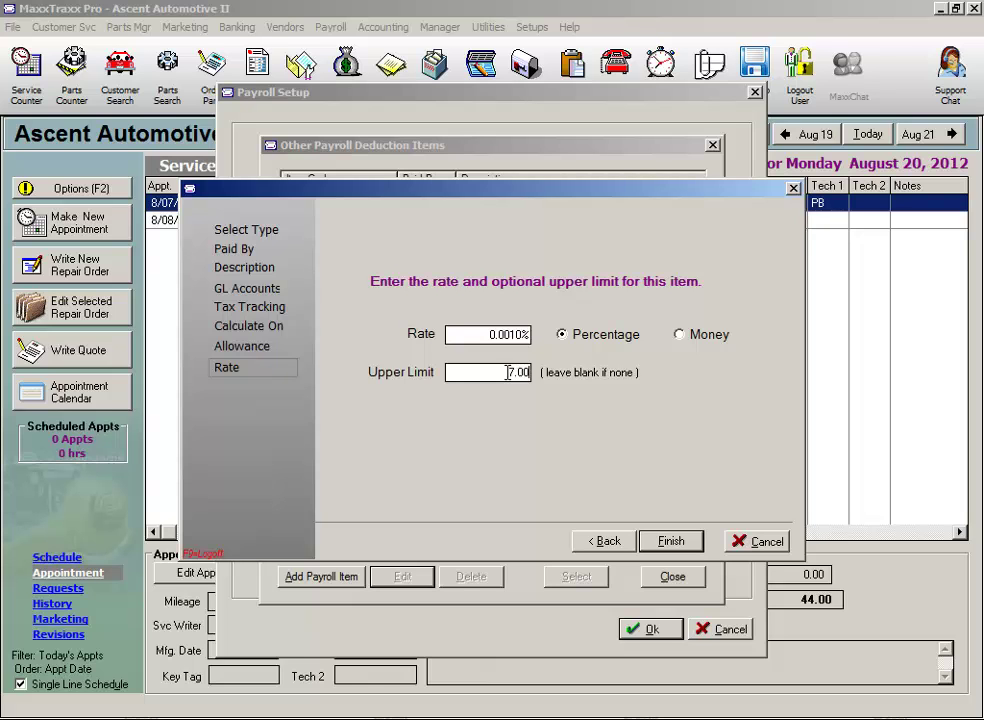
pyautogui.click(679, 546)
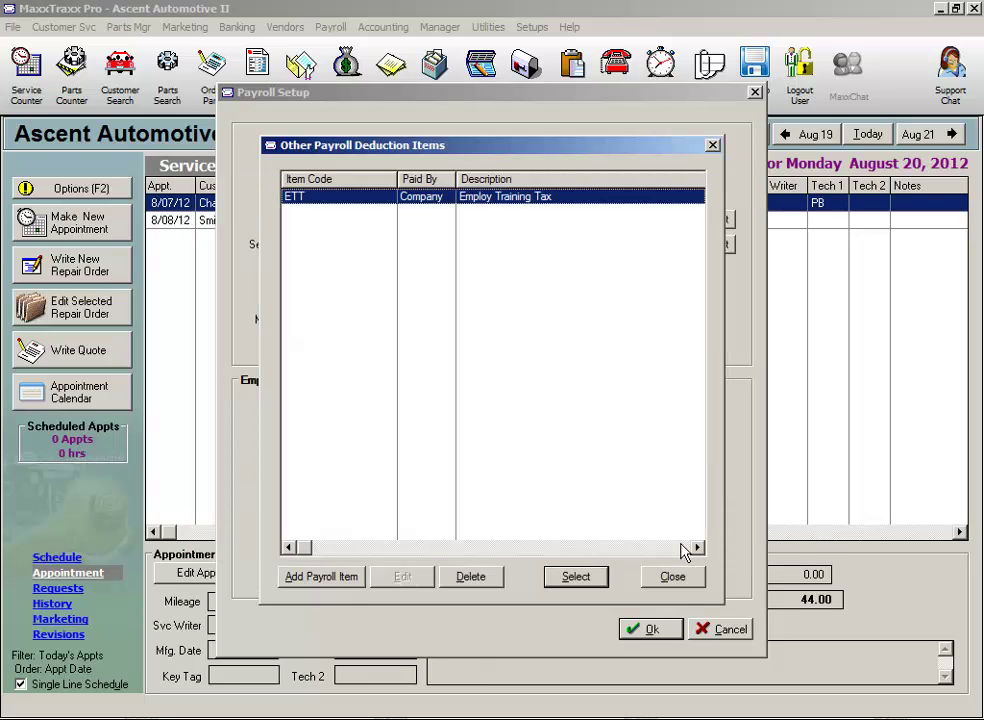
# Include the ETT item in the employer payroll items and save the payroll setup.
pyautogui.click(585, 585)
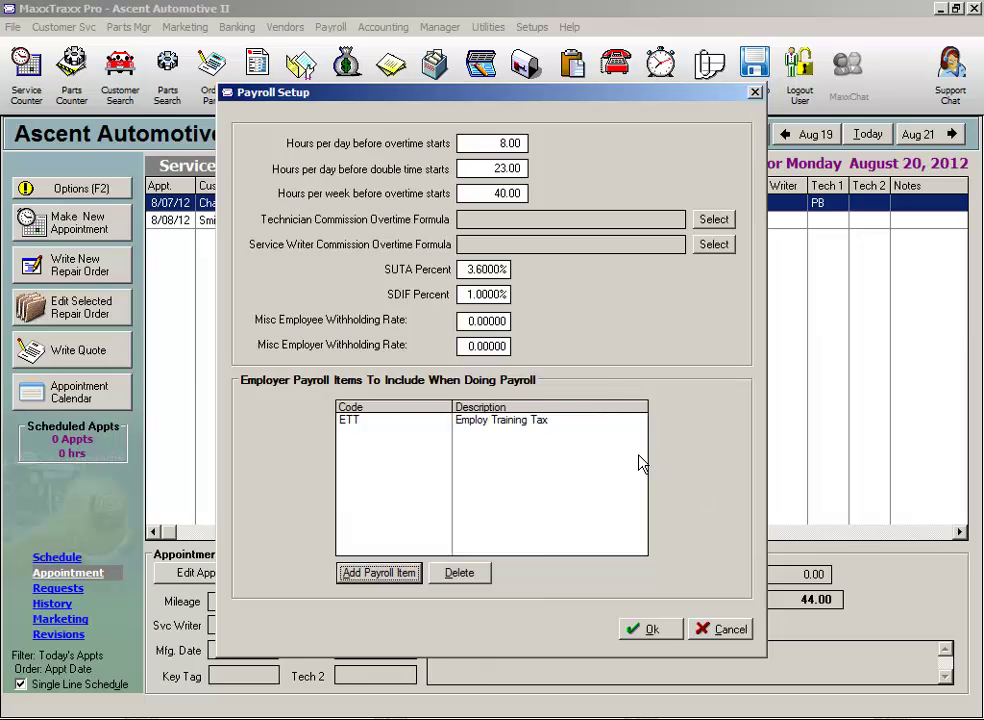
pyautogui.click(660, 634)
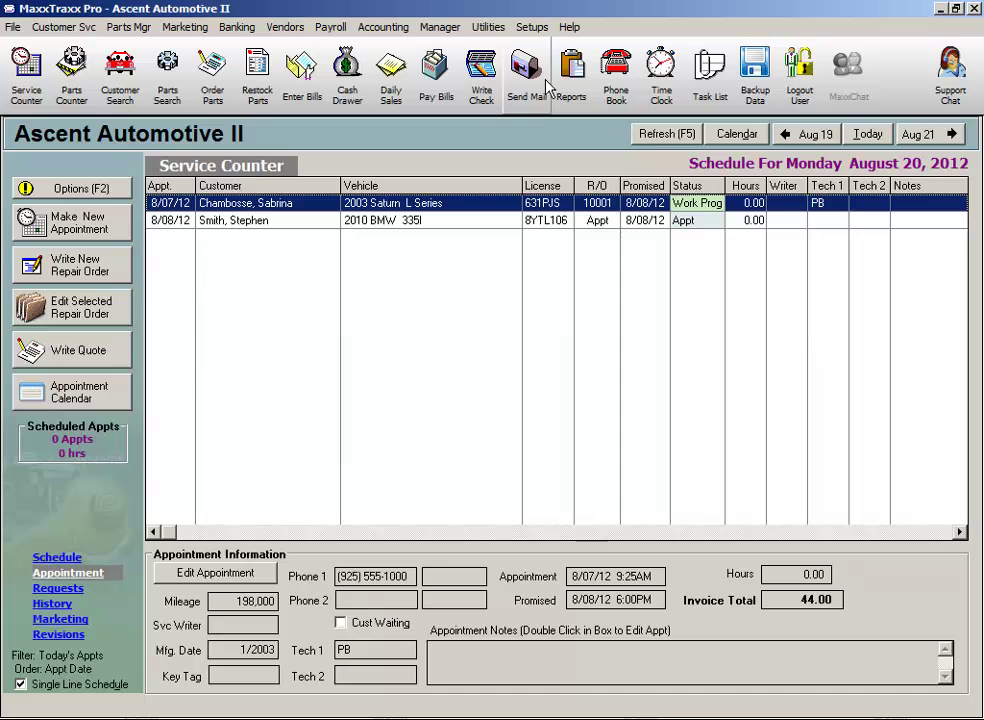
# Open the default account posting setup and review the accounts for Payroll Wages, Payroll Wages - User Definable and Payroll Deductions.
pyautogui.click(533, 28)
pyautogui.moveTo(590, 240)
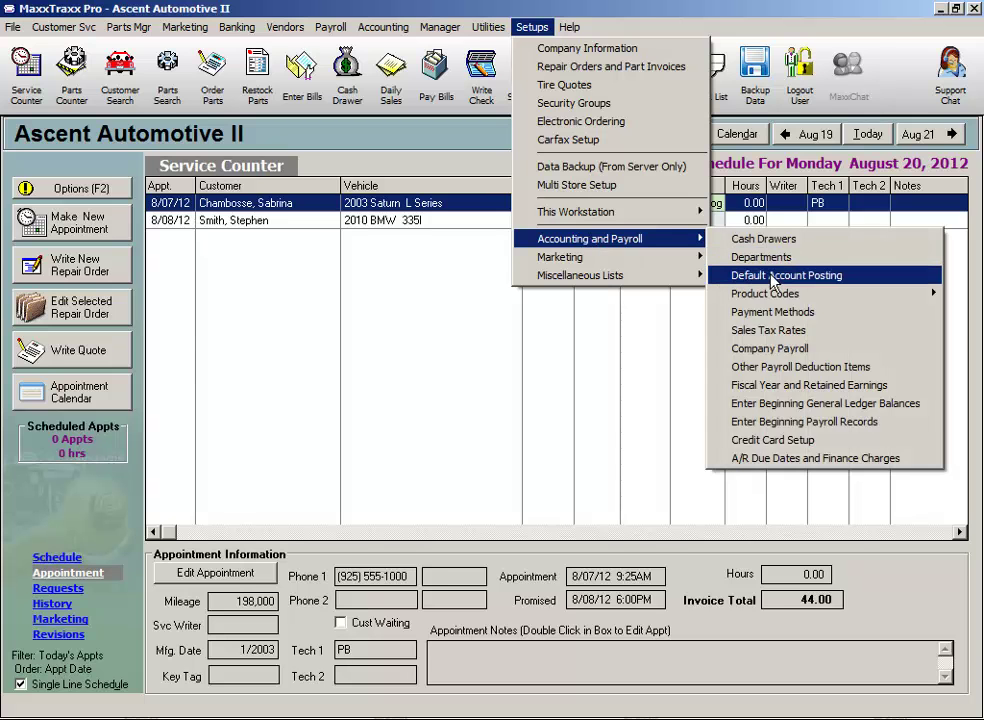
pyautogui.click(775, 276)
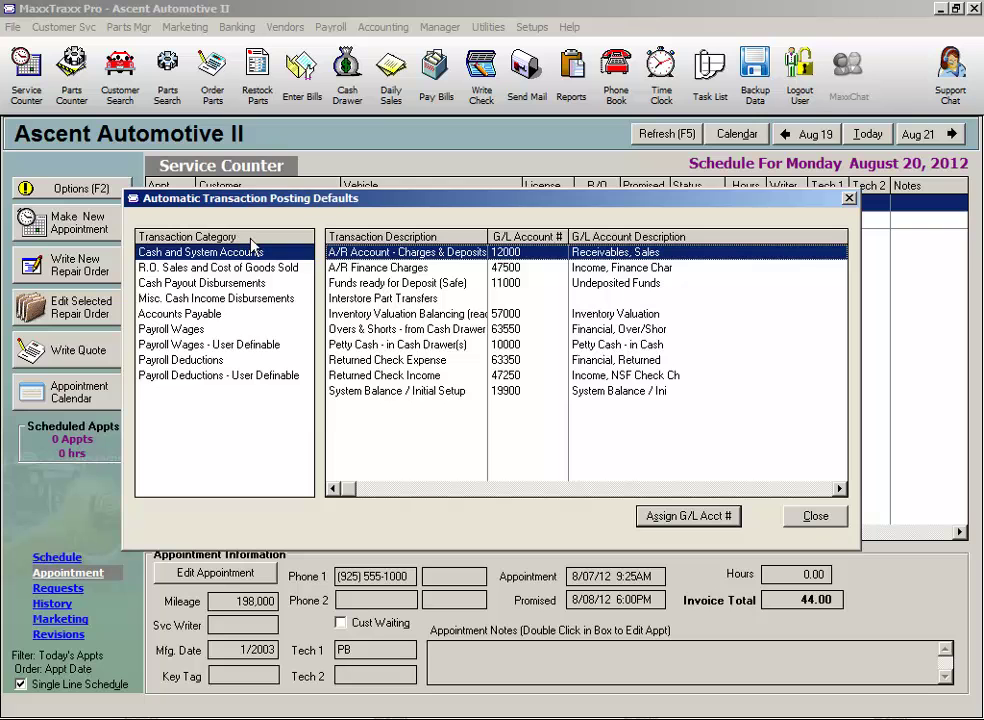
pyautogui.click(200, 330)
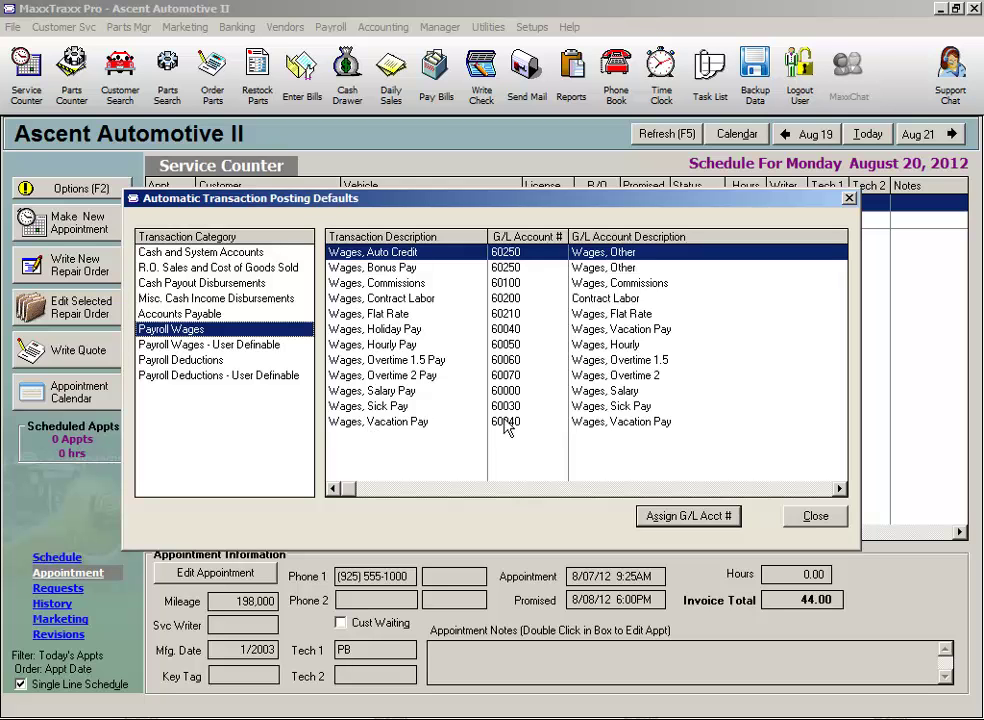
pyautogui.click(205, 346)
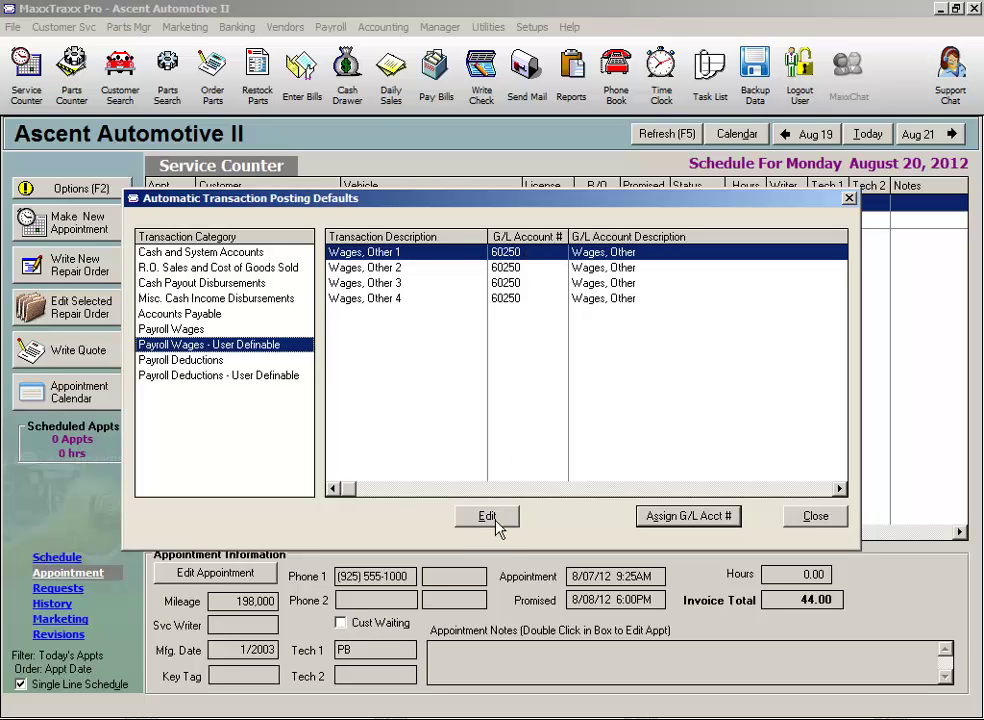
pyautogui.click(172, 362)
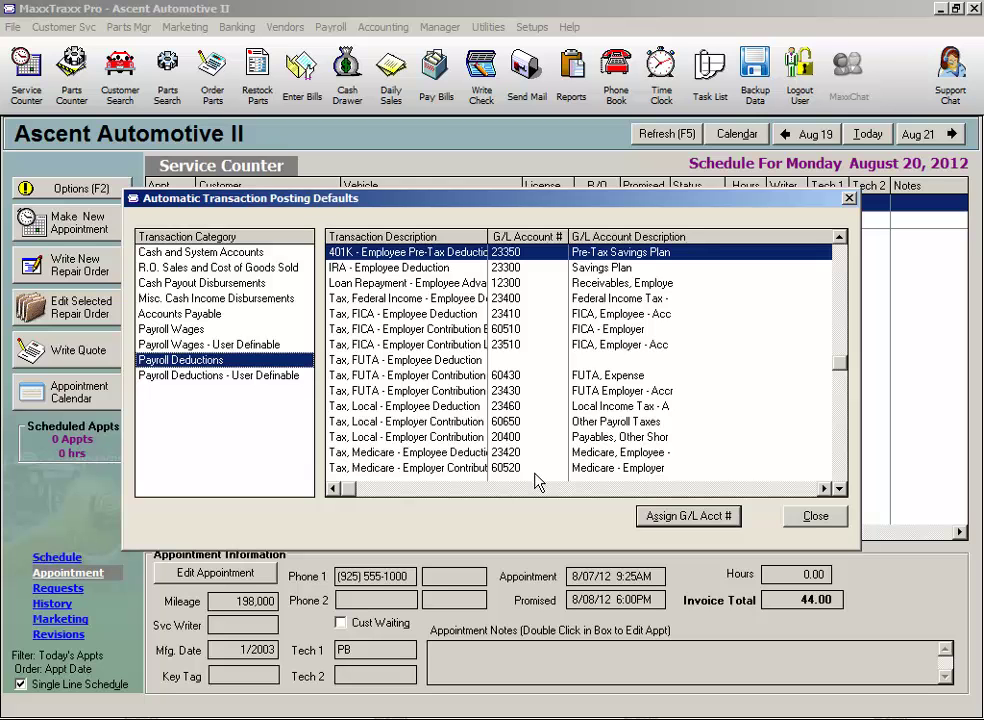
# Rename the Cafeteria 1 transaction under Payroll Deductions - User Definable as "Cafe 1 - Health Ins".
pyautogui.click(281, 377)
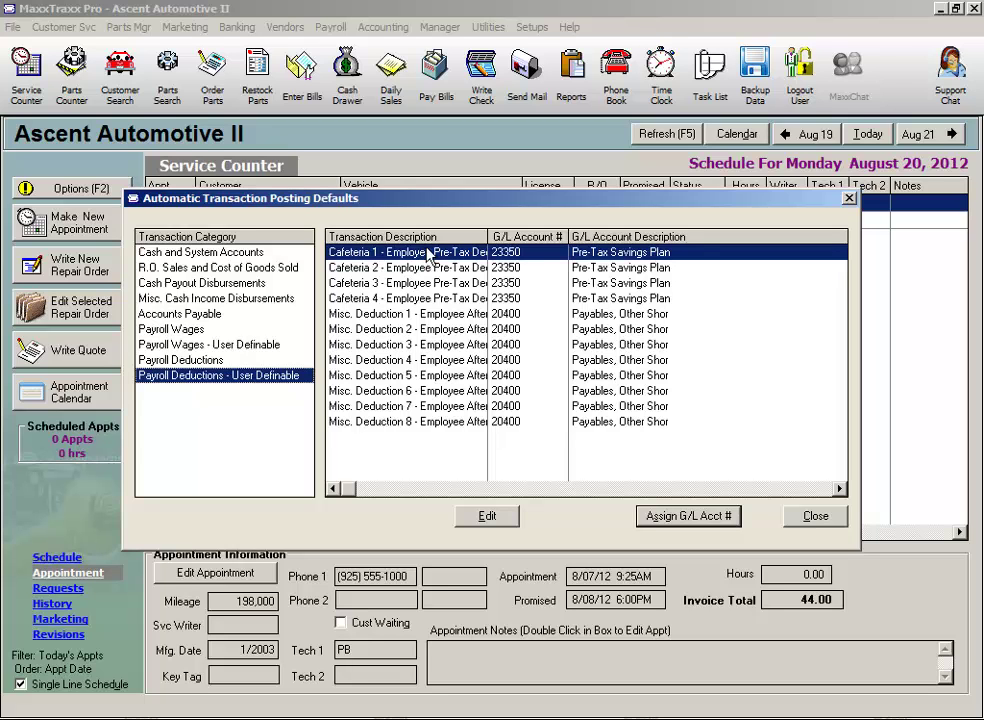
pyautogui.click(375, 316)
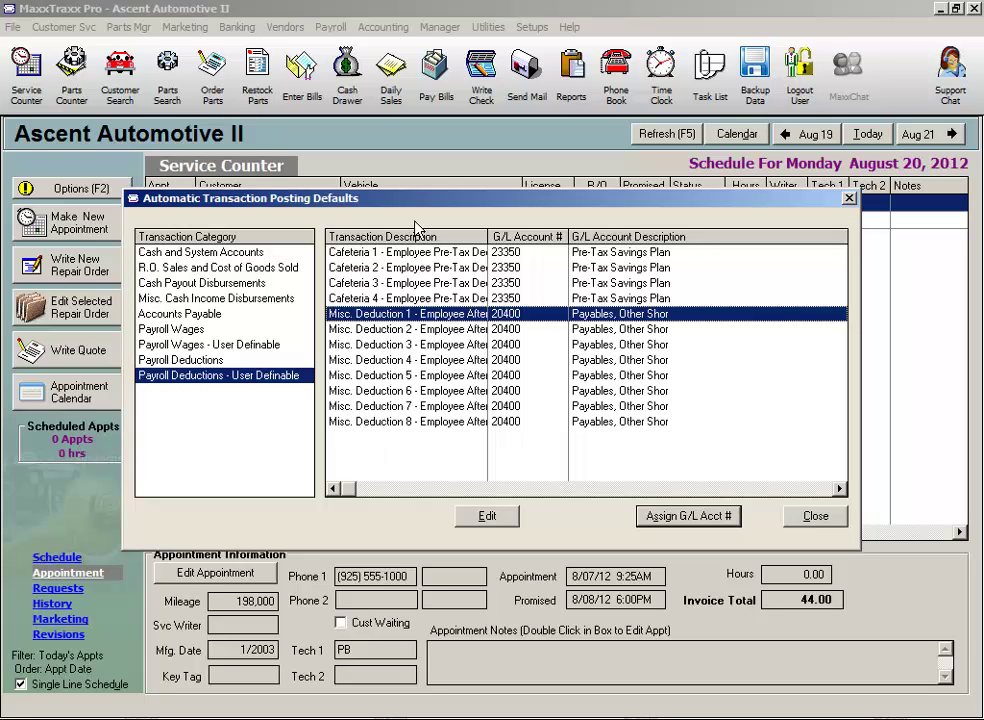
pyautogui.click(404, 253)
pyautogui.click(486, 517)
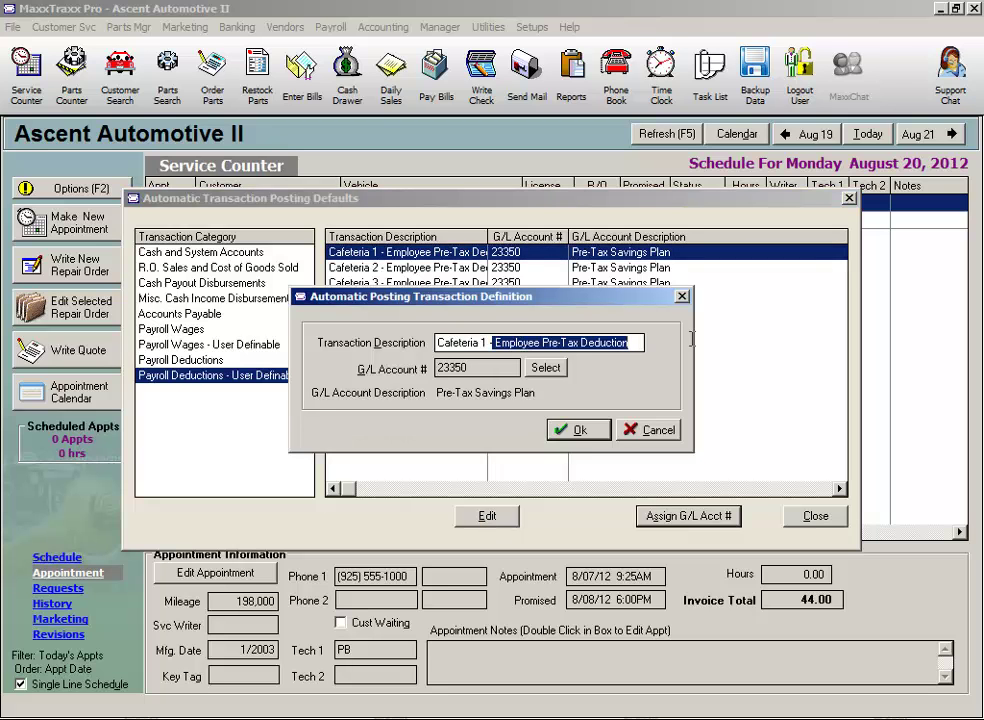
pyautogui.write('Cafeteria 1 - Health Ins')
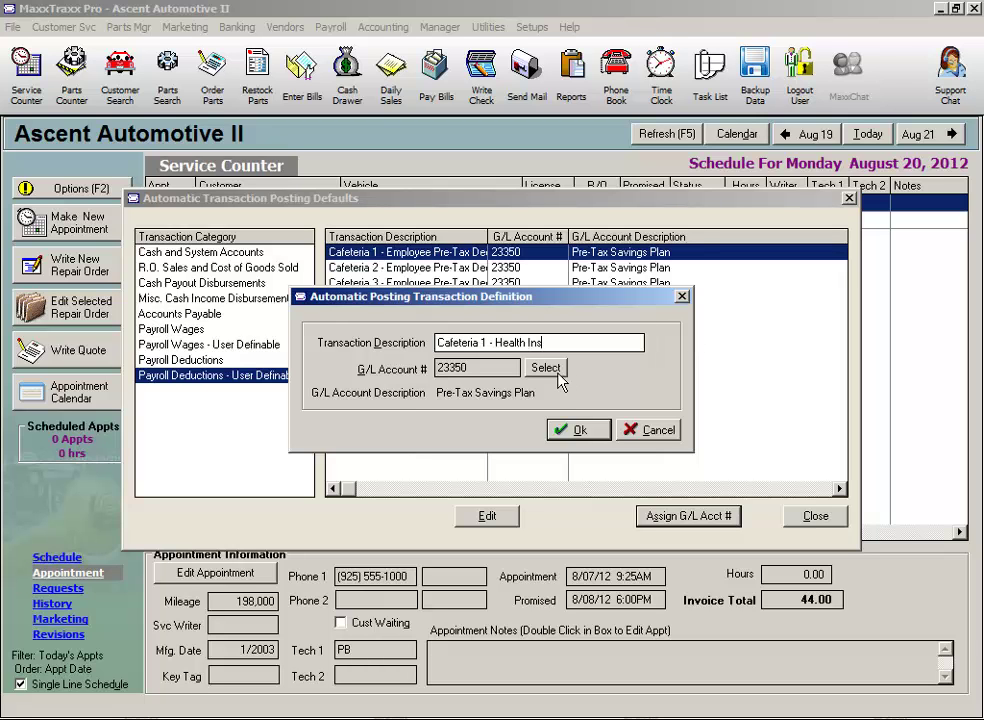
pyautogui.click(458, 343)
pyautogui.press('Delete')
pyautogui.press('Delete')
pyautogui.press('Delete')
pyautogui.press('Delete')
pyautogui.press('Delete')
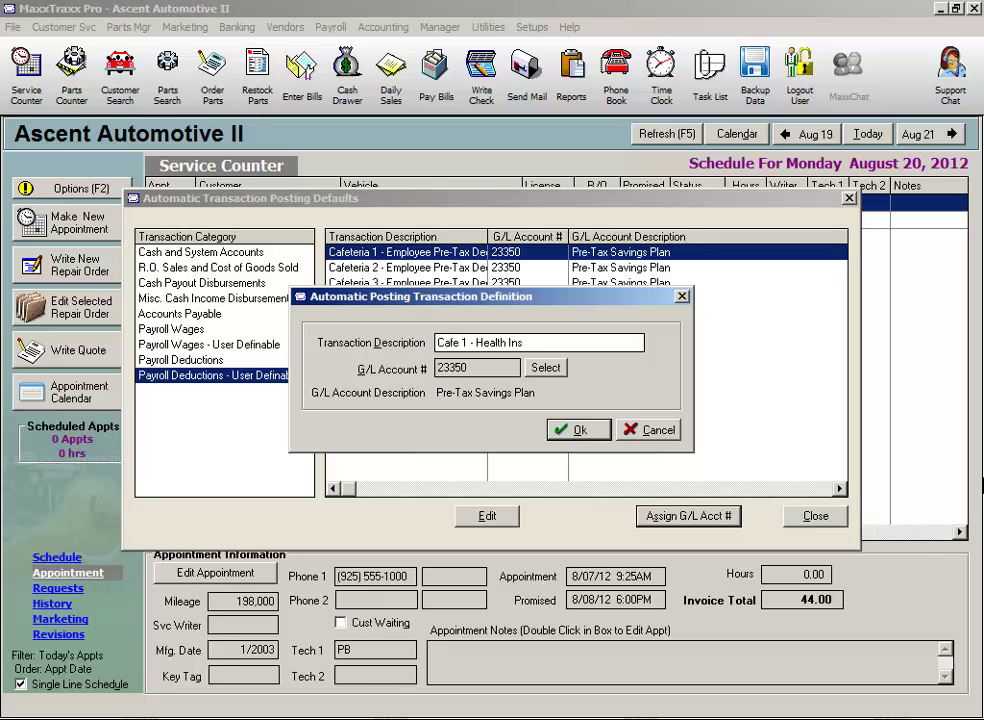
pyautogui.click(577, 434)
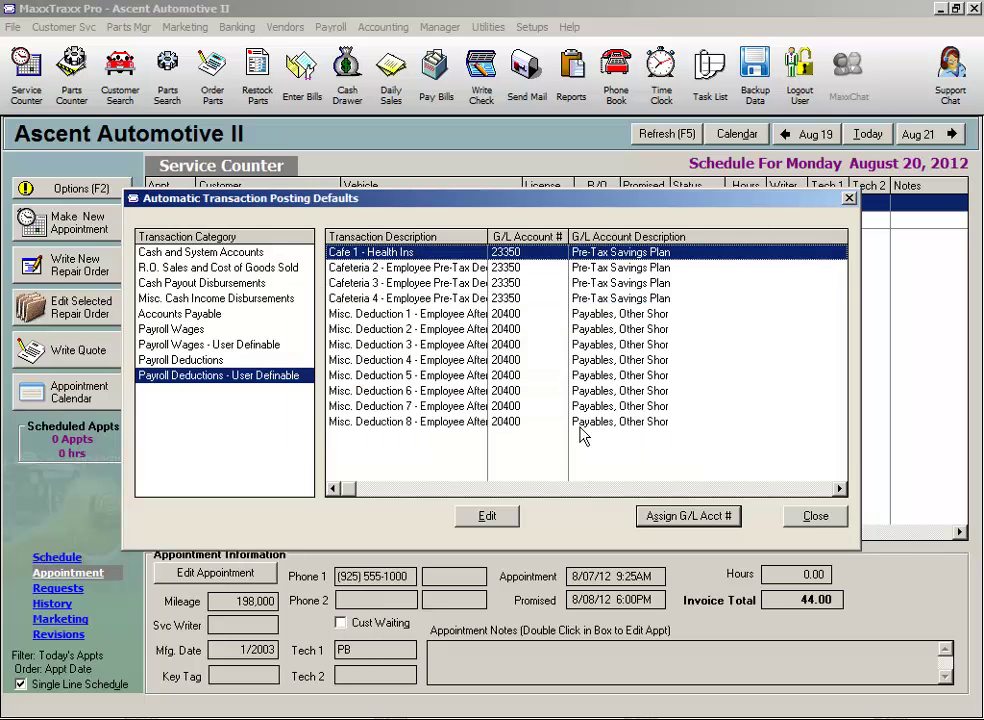
# Rename the Misc. Deduction 1 transaction as "Misc. Ded 1 - Child Support" and close the posting defaults.
pyautogui.click(404, 313)
pyautogui.click(499, 518)
pyautogui.click(461, 343)
pyautogui.press('BackSpace')
pyautogui.press('Delete')
pyautogui.press('Delete')
pyautogui.press('Delete')
pyautogui.press('Delete')
pyautogui.press('Delete')
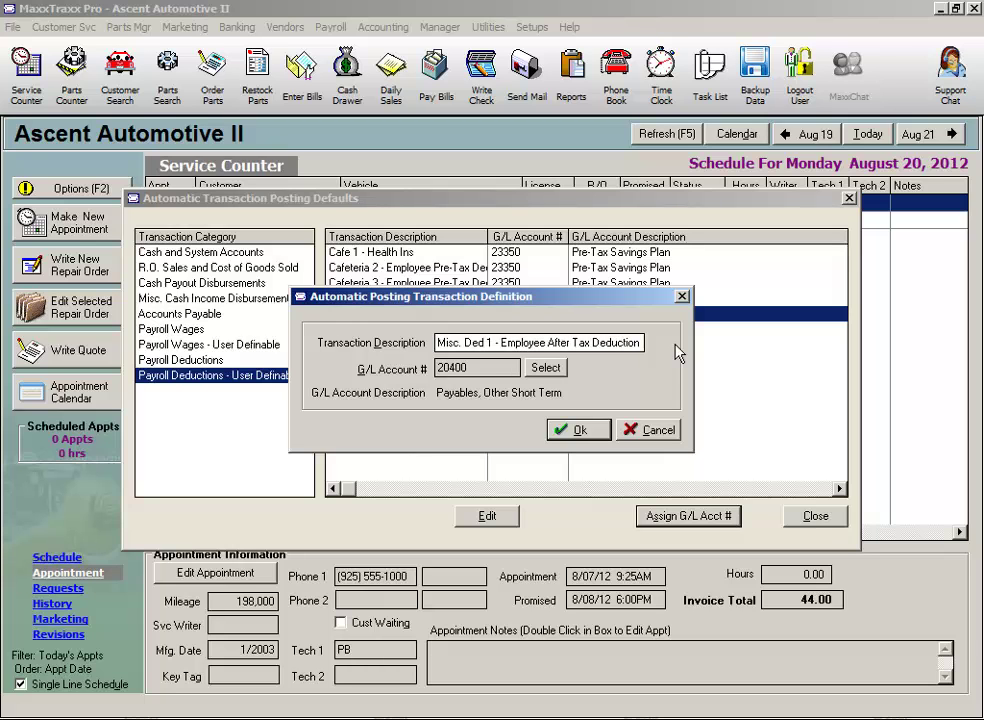
pyautogui.press('Delete')
pyautogui.press('Delete')
pyautogui.press('Delete')
pyautogui.press('Delete')
pyautogui.press('Delete')
pyautogui.press('Delete')
pyautogui.press('Delete')
pyautogui.press('Delete')
pyautogui.press('Delete')
pyautogui.press('Delete')
pyautogui.press('Delete')
pyautogui.press('Delete')
pyautogui.press('Delete')
pyautogui.press('Delete')
pyautogui.press('Delete')
pyautogui.press('Delete')
pyautogui.press('Delete')
pyautogui.press('Delete')
pyautogui.press('Delete')
pyautogui.press('Delete')
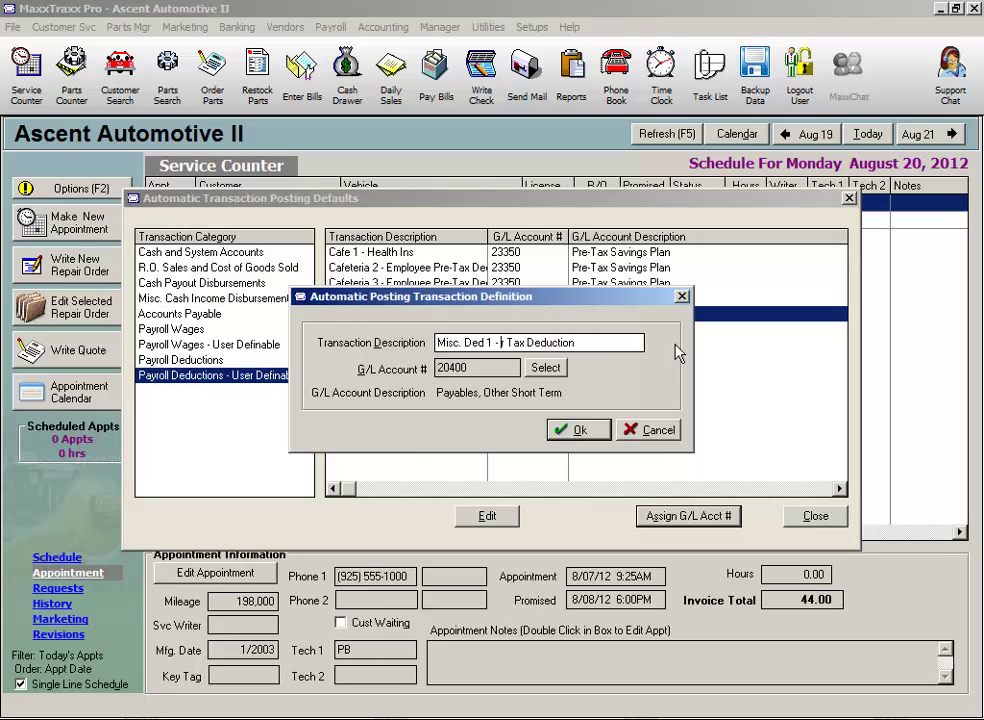
pyautogui.press('Delete')
pyautogui.write('Child Support')
pyautogui.click(572, 429)
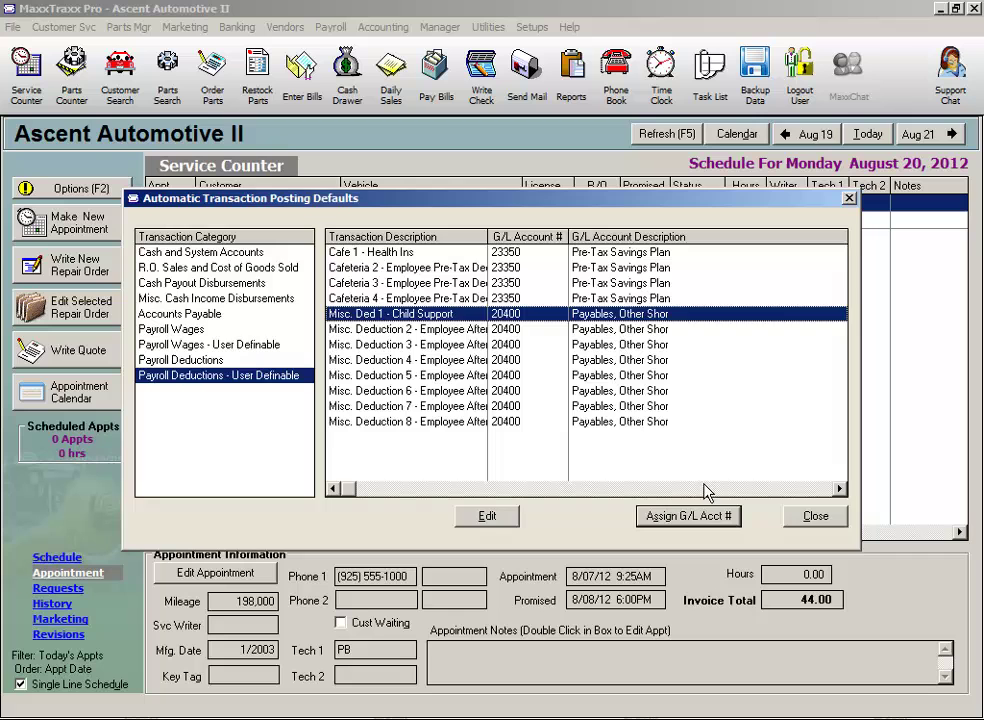
pyautogui.click(816, 516)
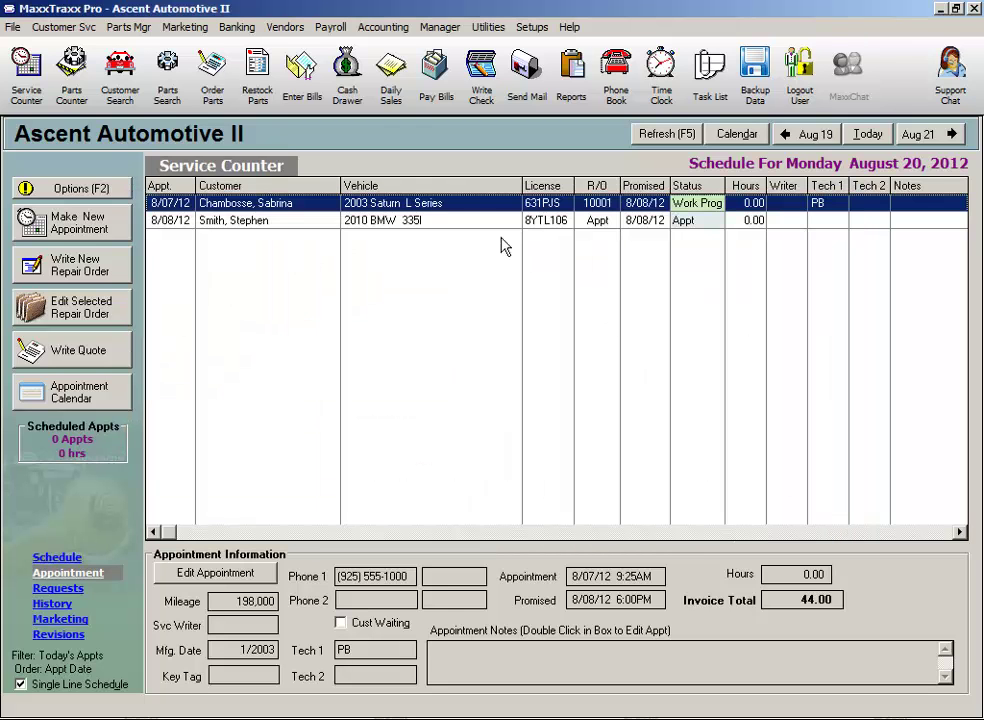
# Open the listed employee's record and set the state to CA and the country to USA.
pyautogui.click(332, 28)
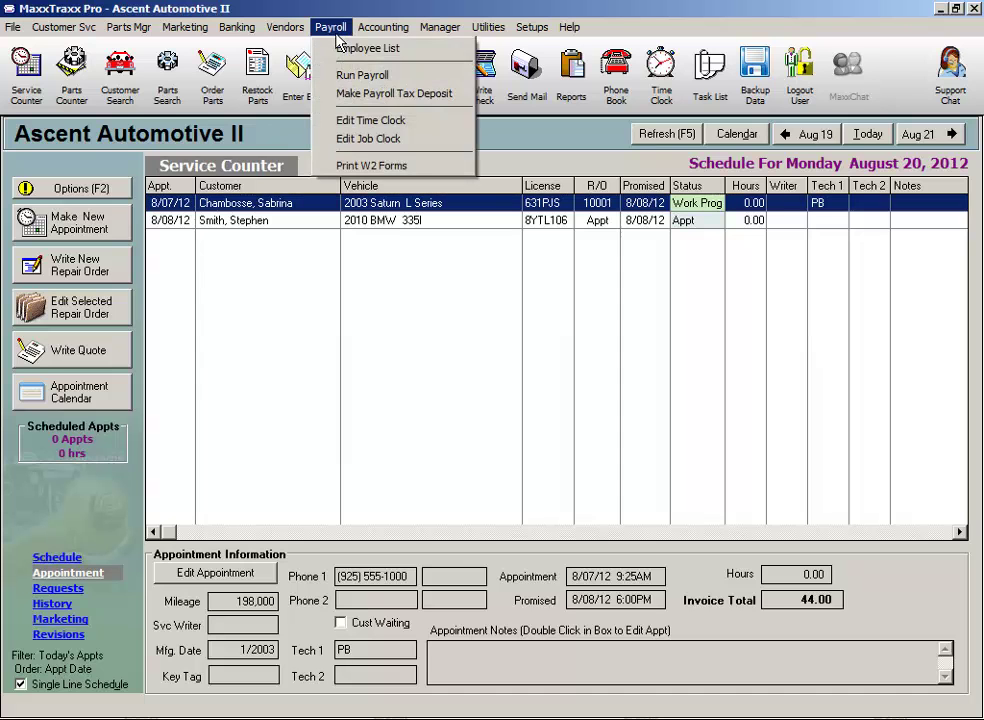
pyautogui.click(414, 61)
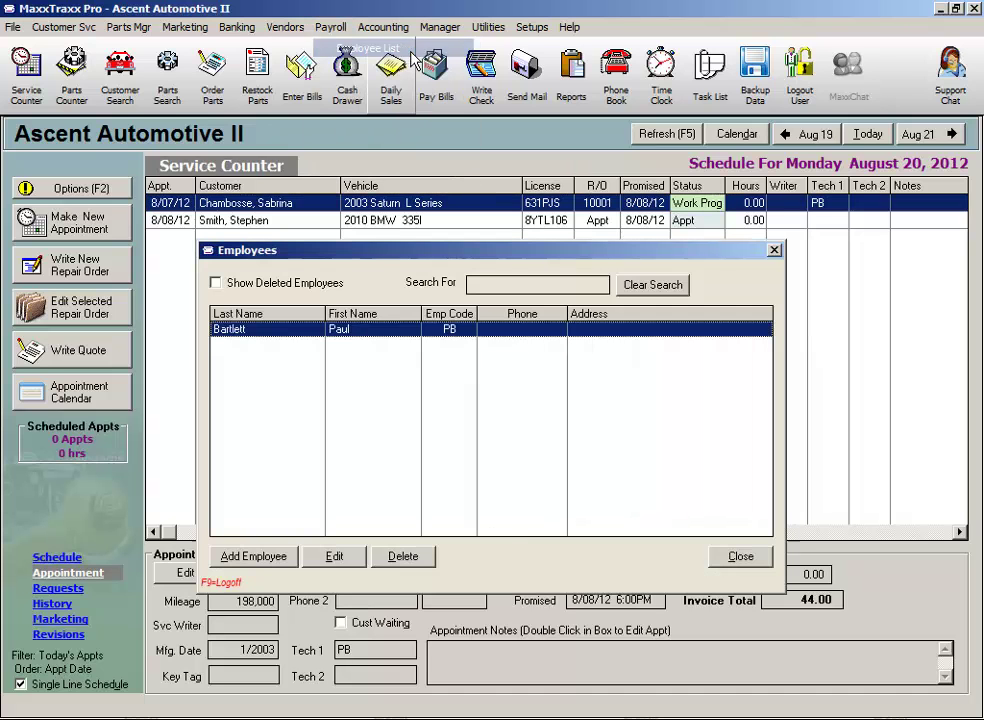
pyautogui.doubleClick(410, 336)
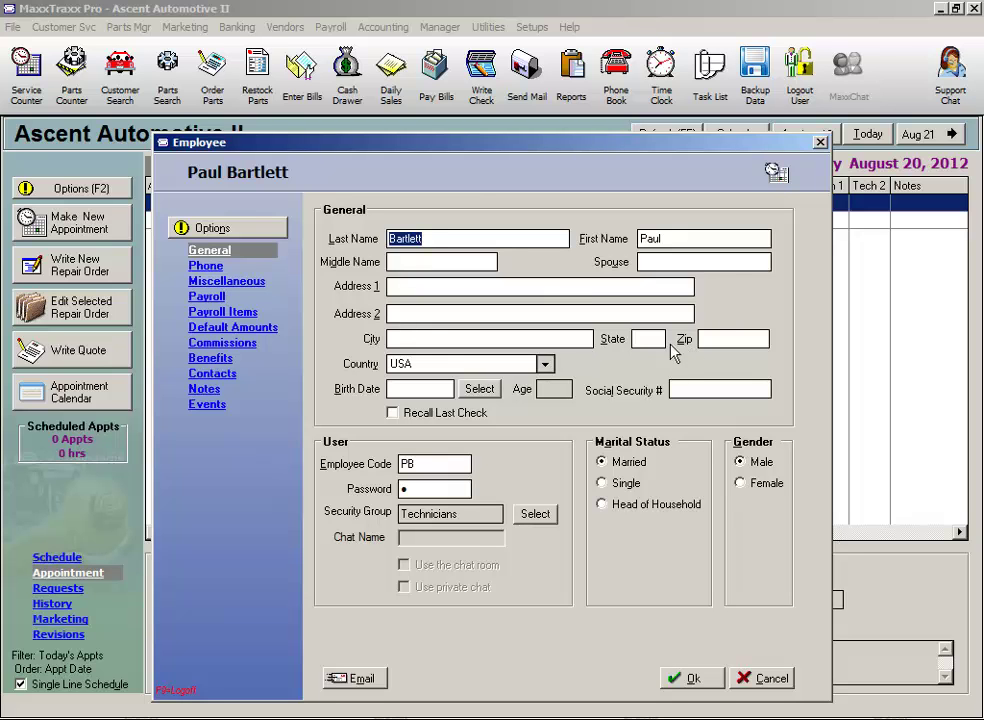
pyautogui.click(648, 339)
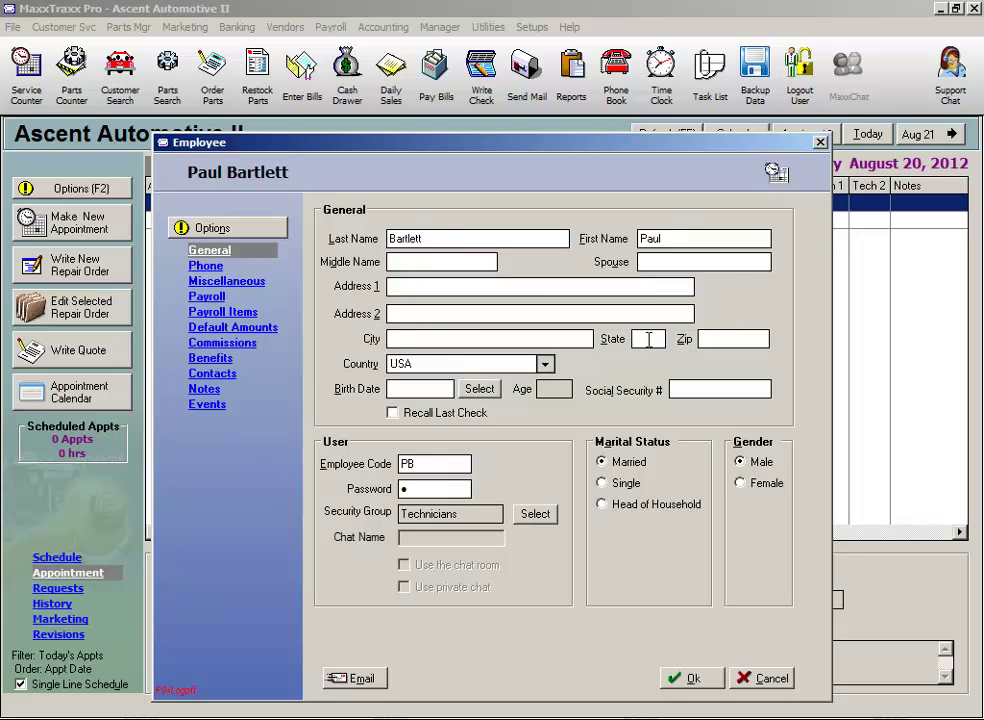
pyautogui.write('CA')
pyautogui.click(546, 364)
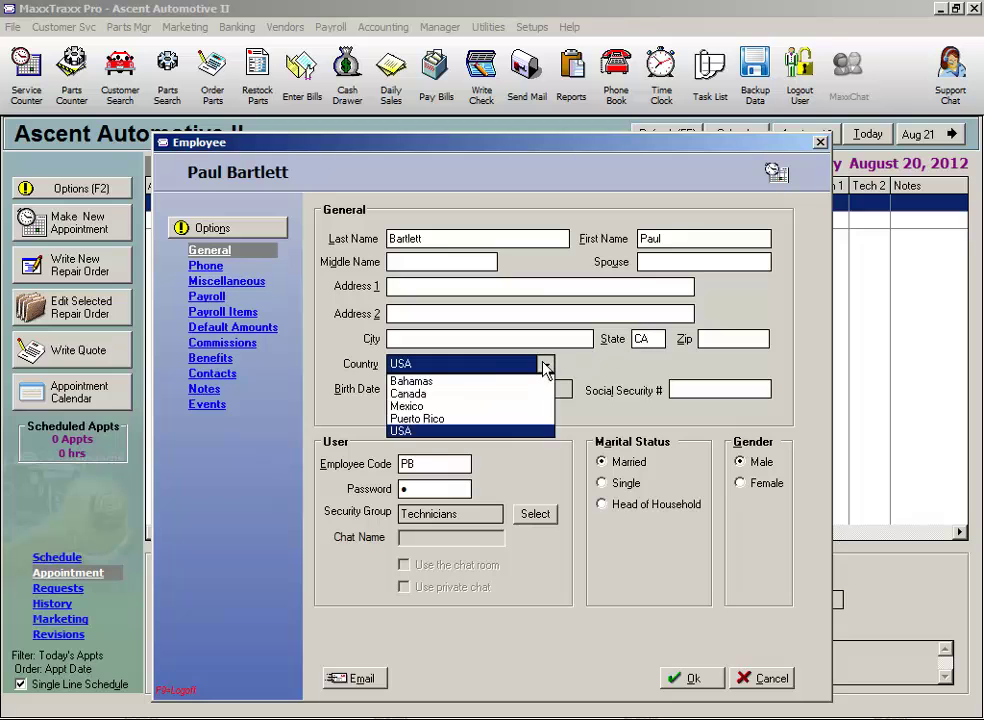
pyautogui.click(406, 431)
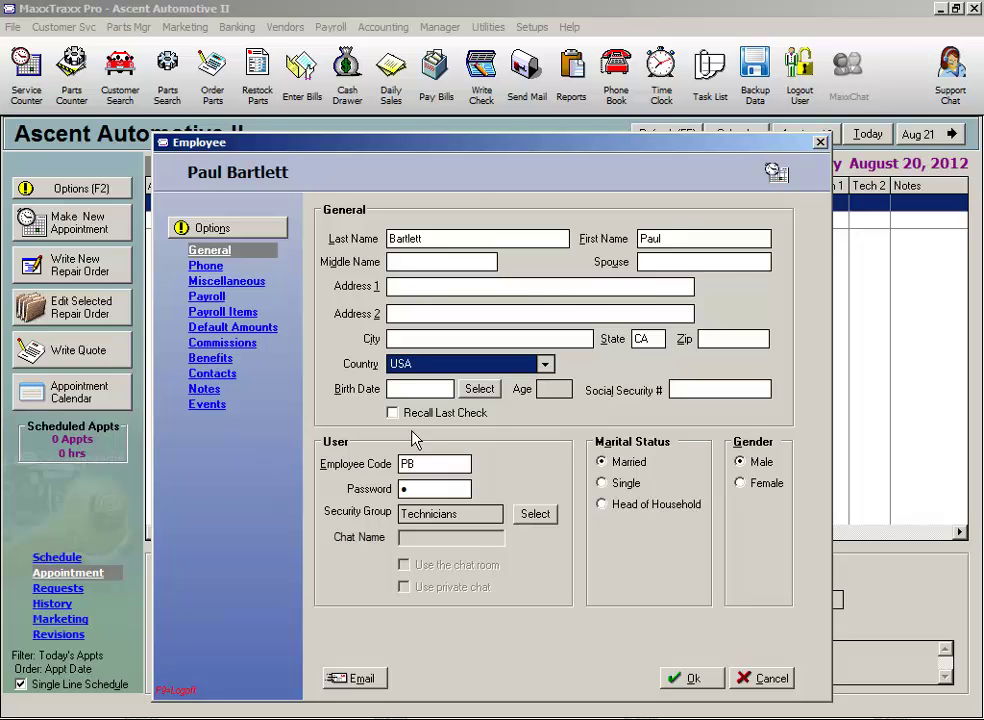
# Set the employee's payroll to Weekly, Hourly + Commission, with hourly pay of 10.00 and time clock hours in use.
pyautogui.click(211, 311)
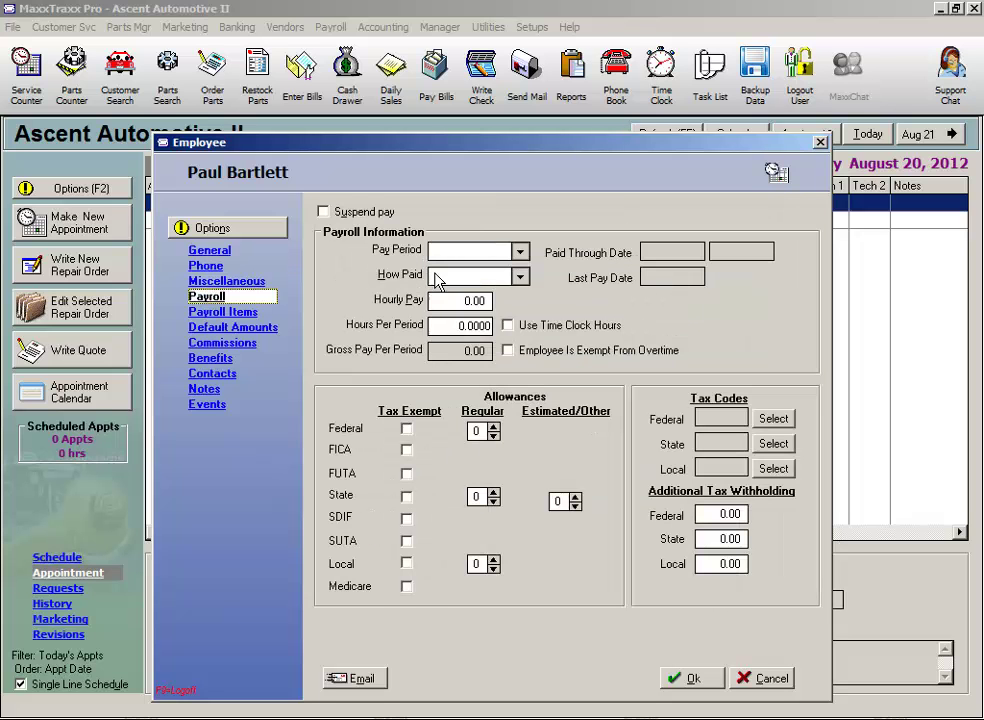
pyautogui.click(520, 251)
pyautogui.click(448, 269)
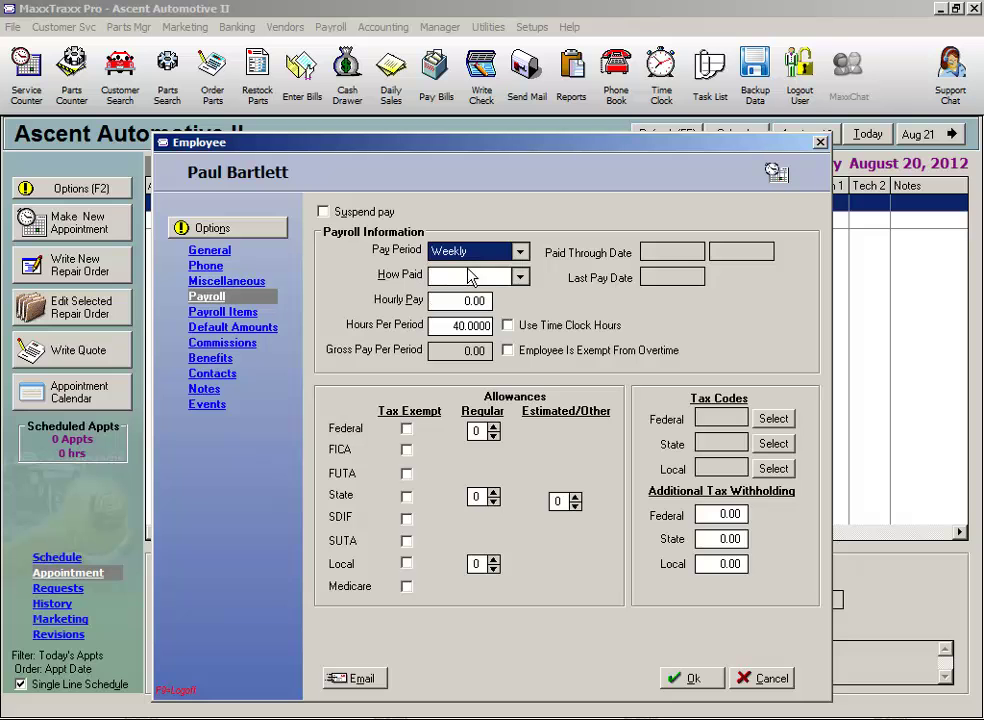
pyautogui.click(520, 276)
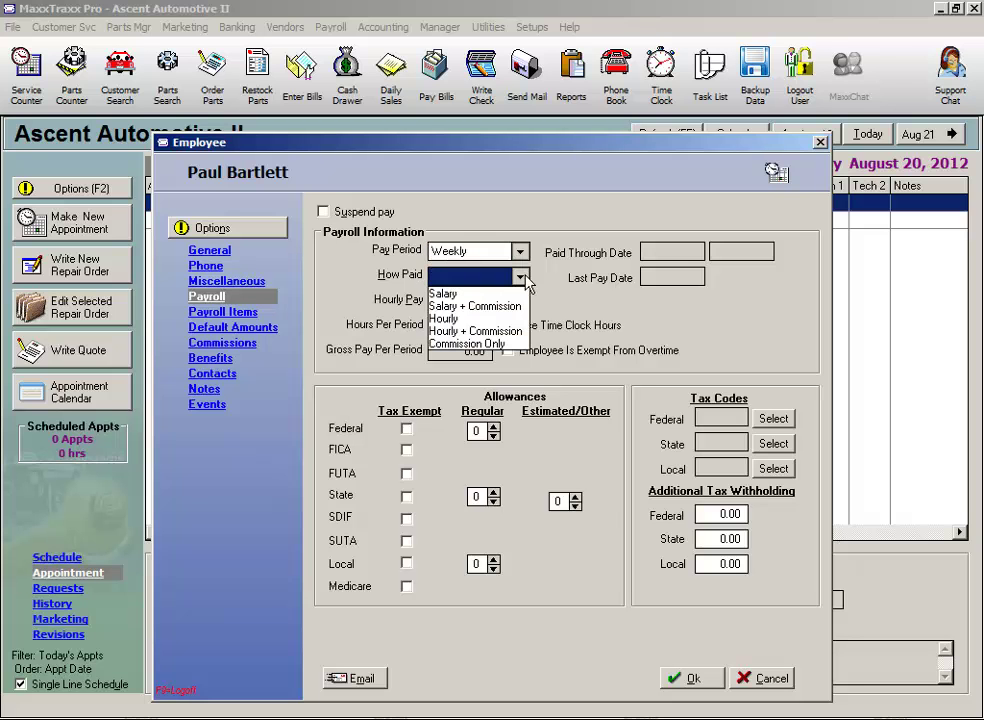
pyautogui.click(468, 331)
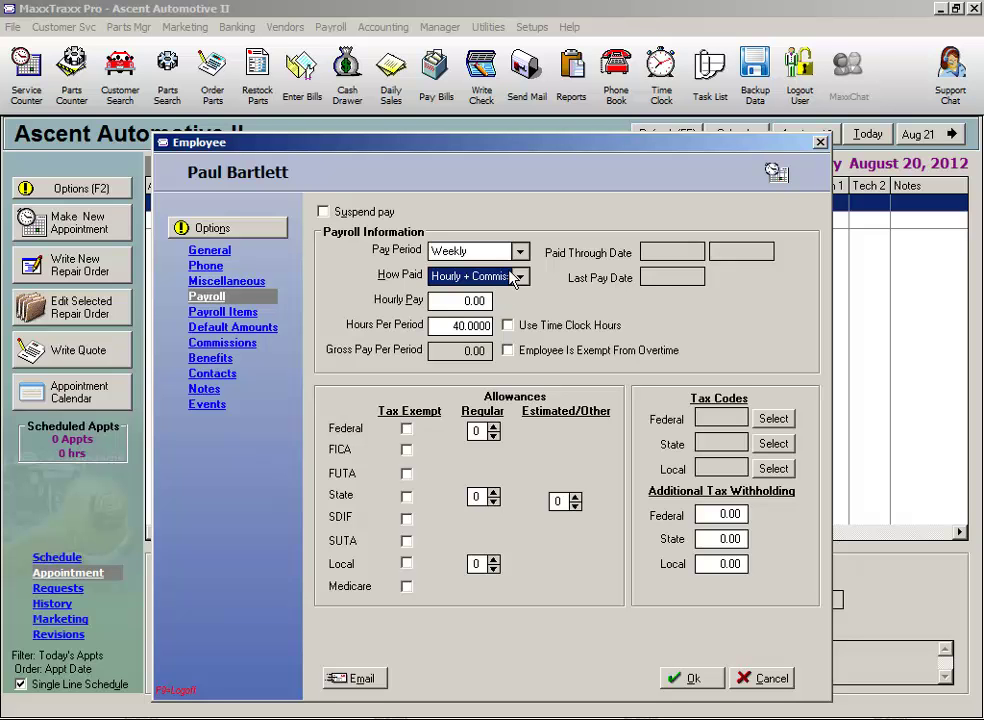
pyautogui.click(454, 302)
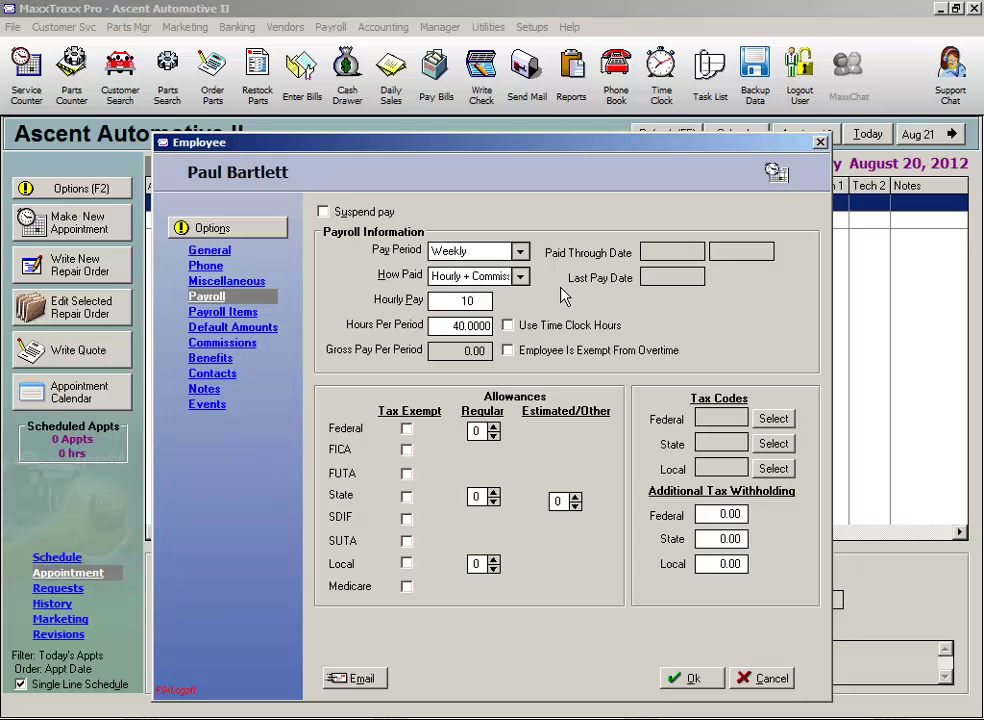
pyautogui.press('Tab')
pyautogui.click(508, 328)
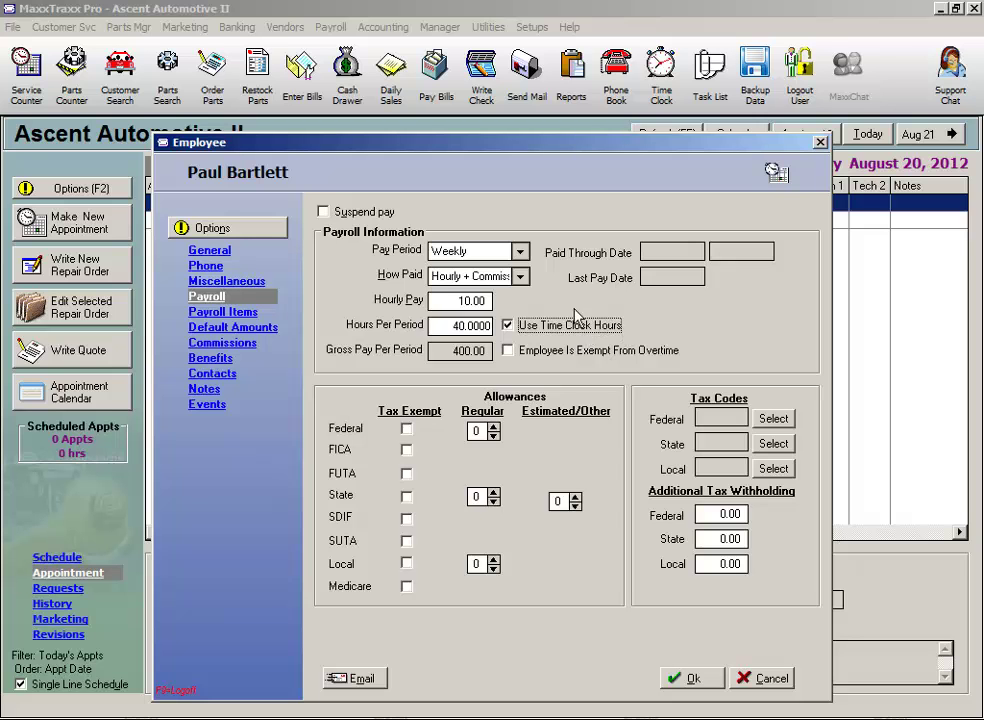
# Try paying the employee by Salary at 48,000.00, check the gross pay per period, and return to Hourly + Commission.
pyautogui.click(520, 276)
pyautogui.click(448, 294)
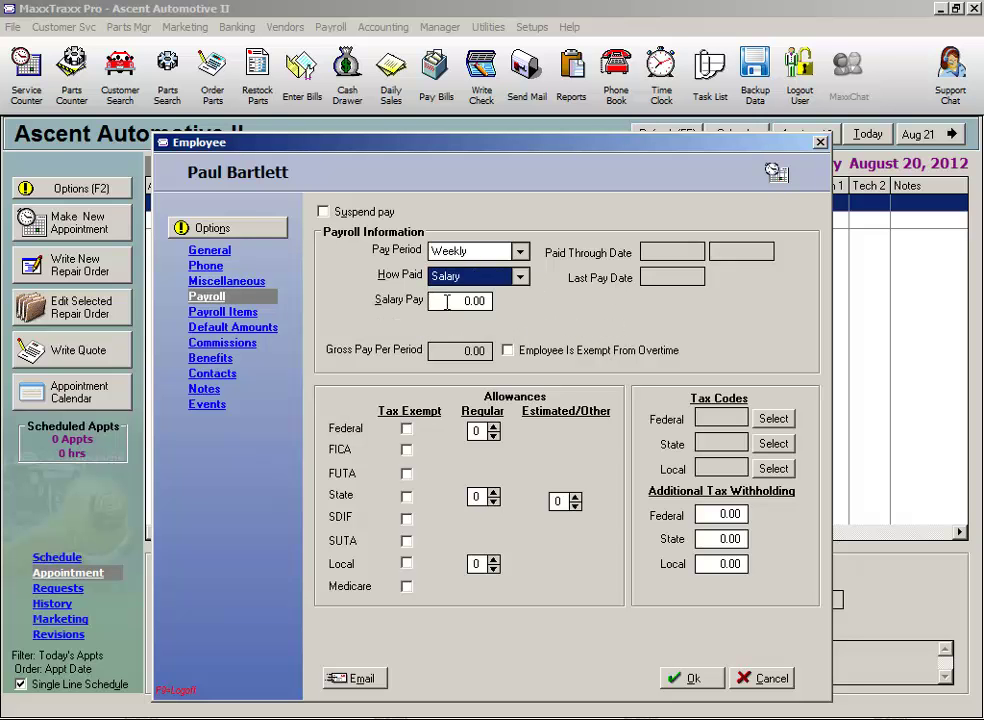
pyautogui.click(449, 299)
pyautogui.write('48000')
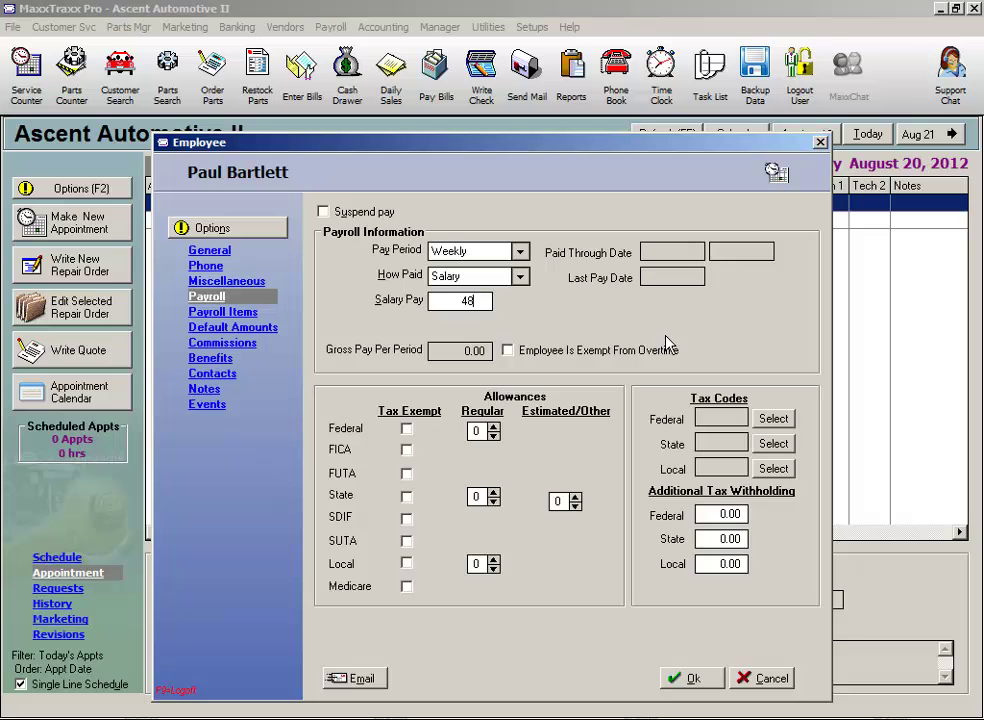
pyautogui.press('Tab')
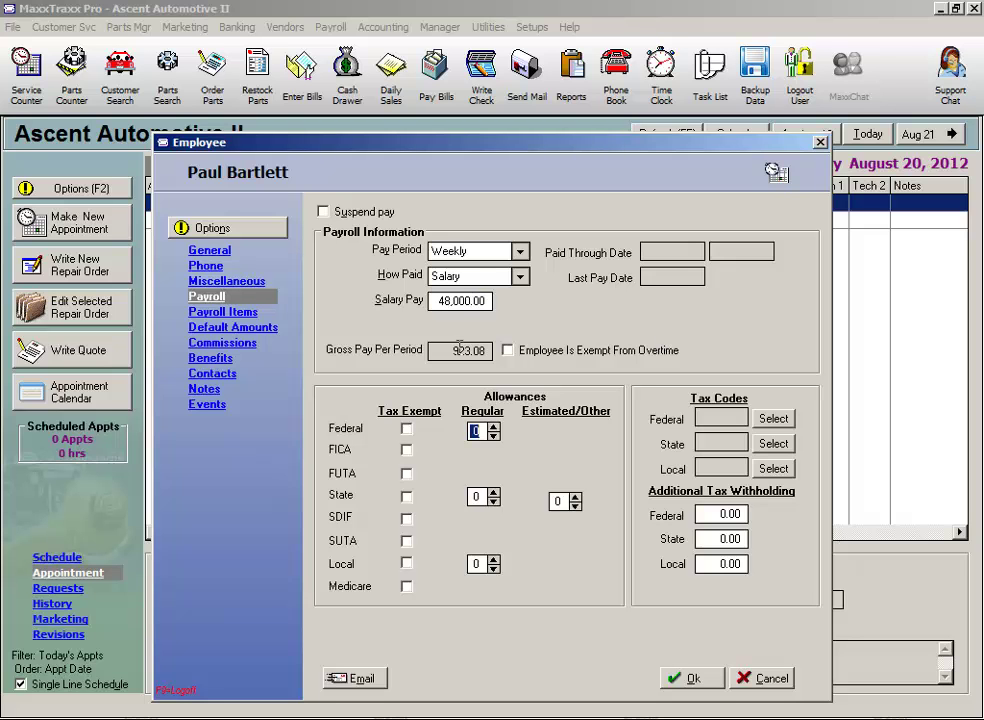
pyautogui.moveTo(455, 350); pyautogui.dragTo(497, 349)
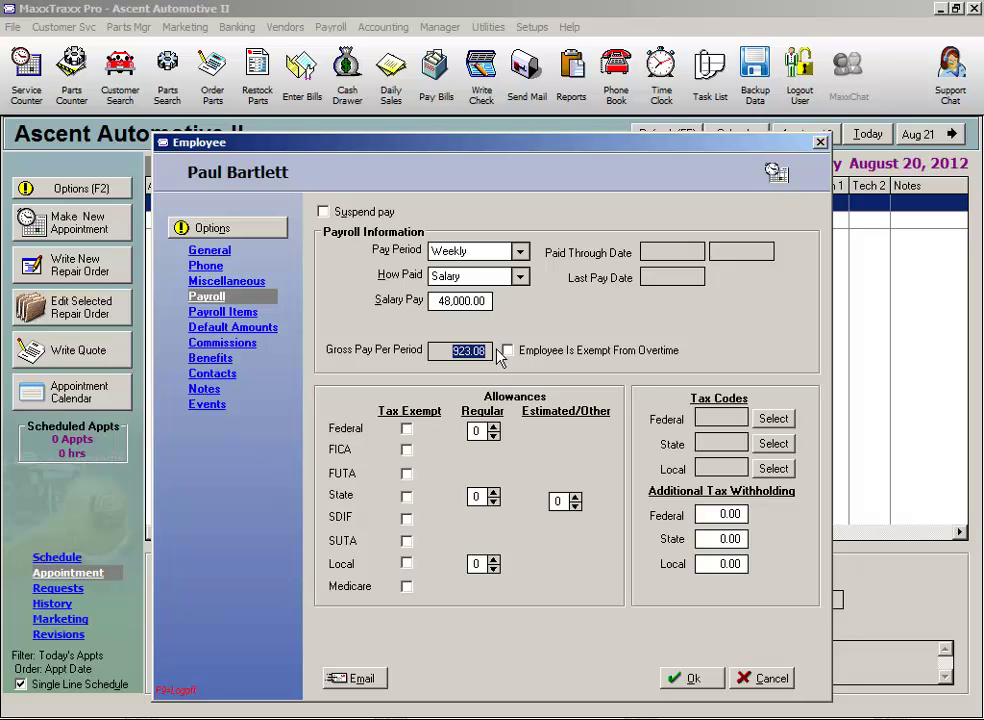
pyautogui.hotkey('shift', 'Tab')
pyautogui.hotkey('shift', 'Tab')
pyautogui.hotkey('alt', 'Down')
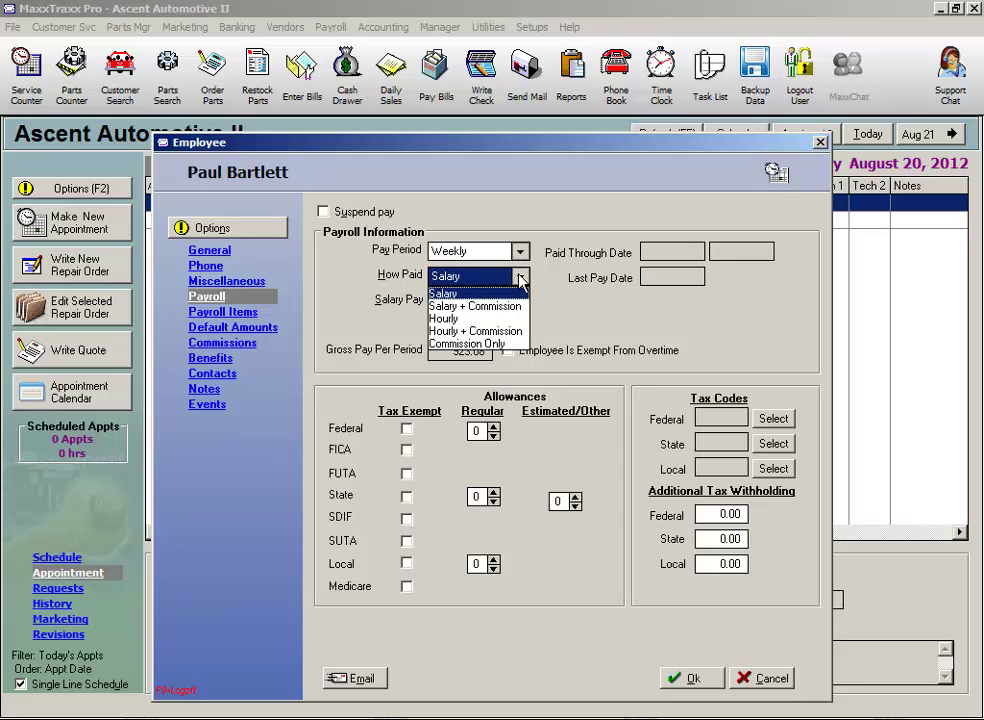
pyautogui.click(500, 331)
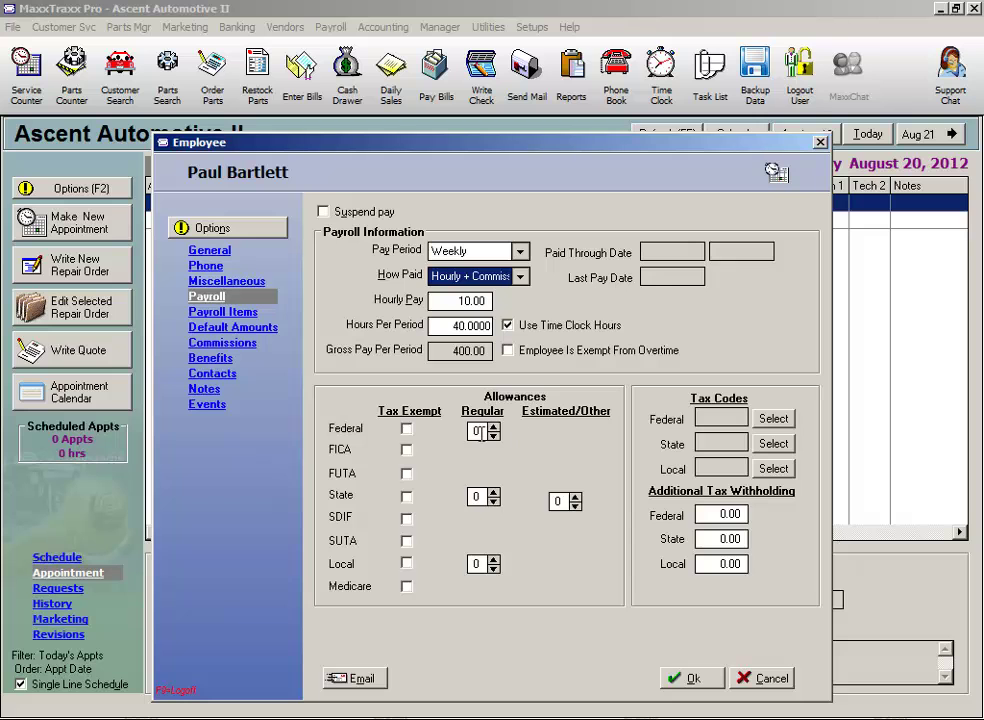
# Set the regular federal and state allowances to 1 and assign FED1 (Federal - Single) as the federal tax code.
pyautogui.click(483, 432)
pyautogui.write('1')
pyautogui.click(478, 497)
pyautogui.write('1')
pyautogui.click(775, 418)
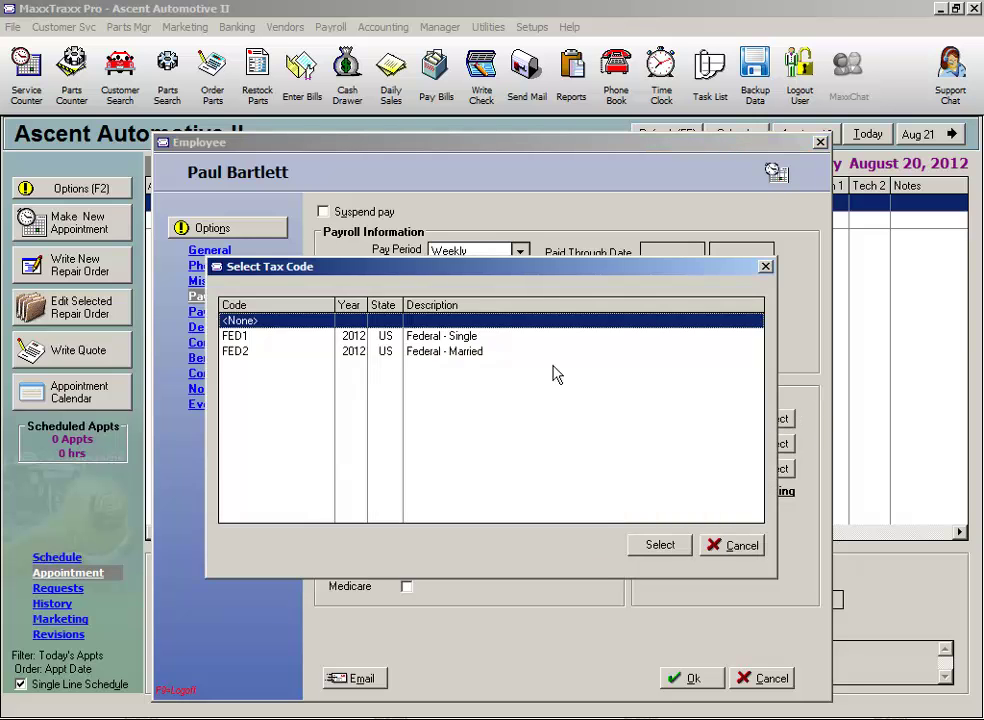
pyautogui.doubleClick(440, 337)
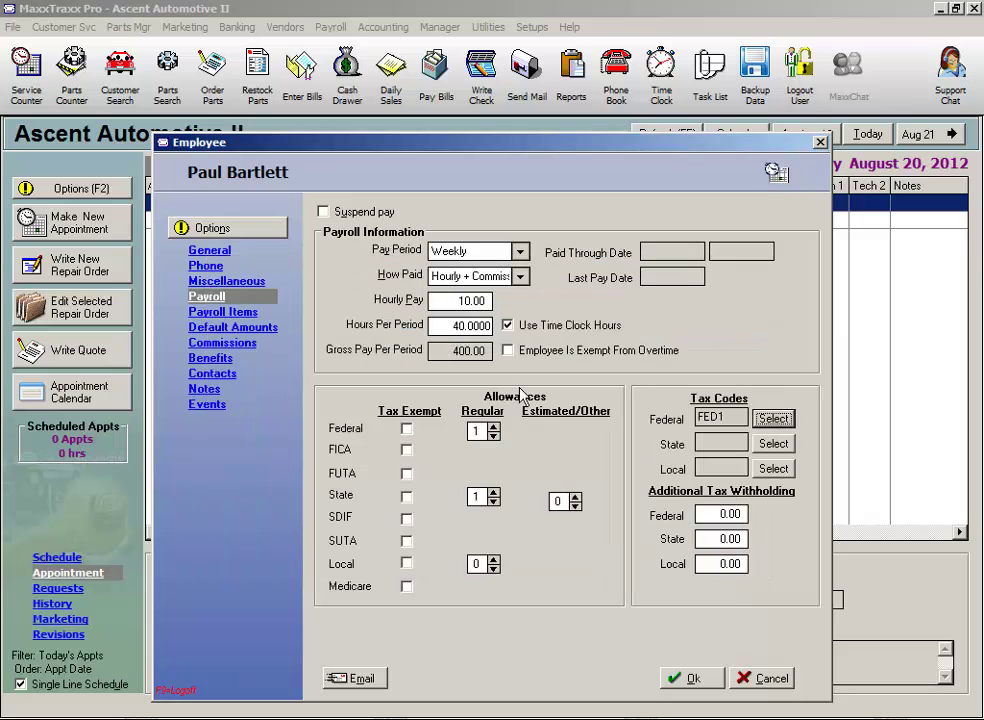
# Assign CA1 as the employee's state tax code and set the additional federal tax withholding to 100.00.
pyautogui.click(788, 468)
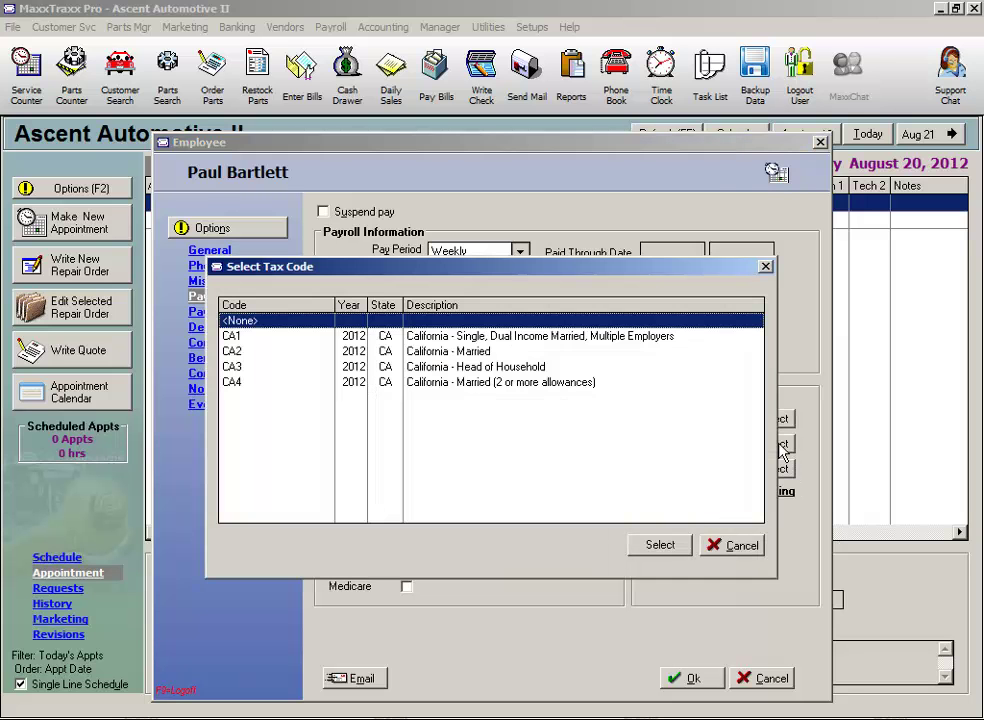
pyautogui.click(532, 342)
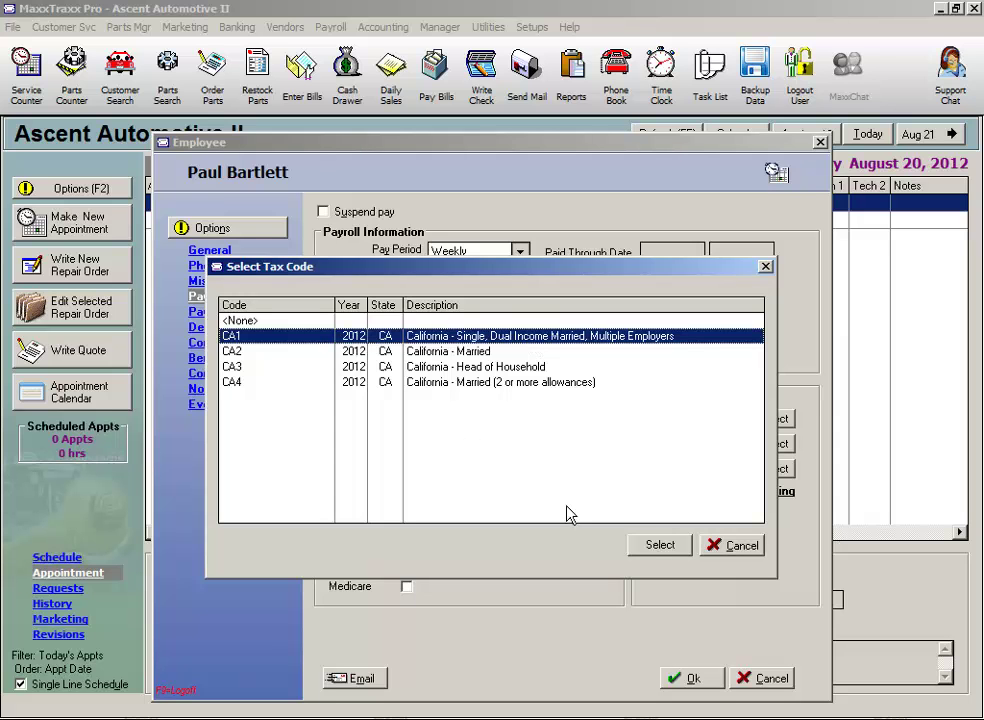
pyautogui.click(668, 554)
pyautogui.moveTo(728, 445); pyautogui.dragTo(668, 450)
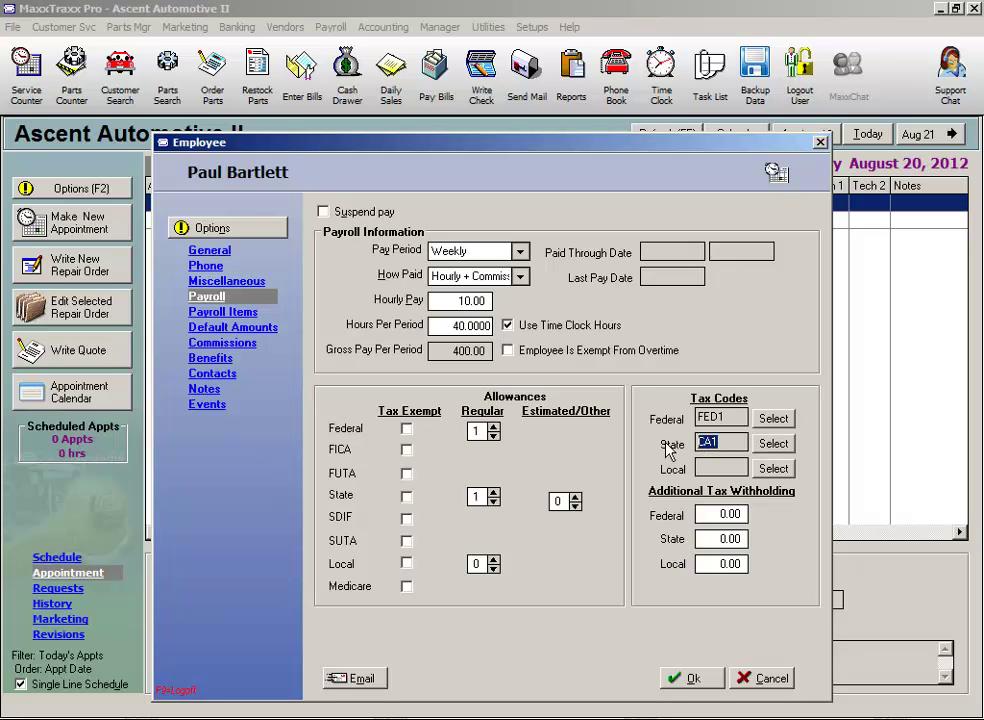
pyautogui.moveTo(703, 514); pyautogui.dragTo(767, 509)
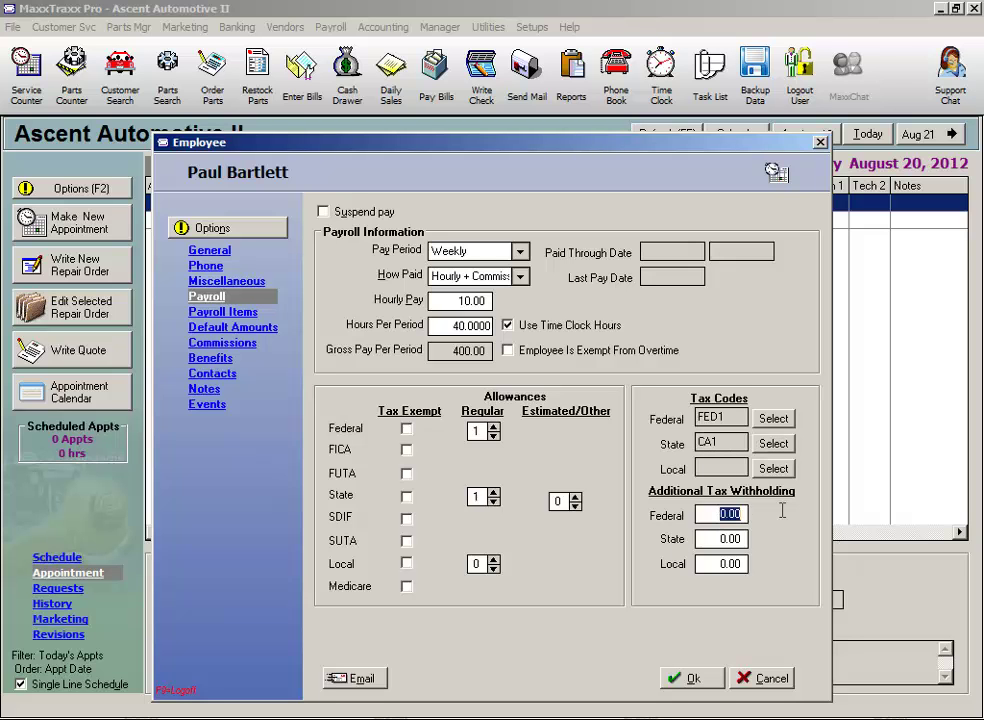
pyautogui.write('100')
pyautogui.press('Tab')
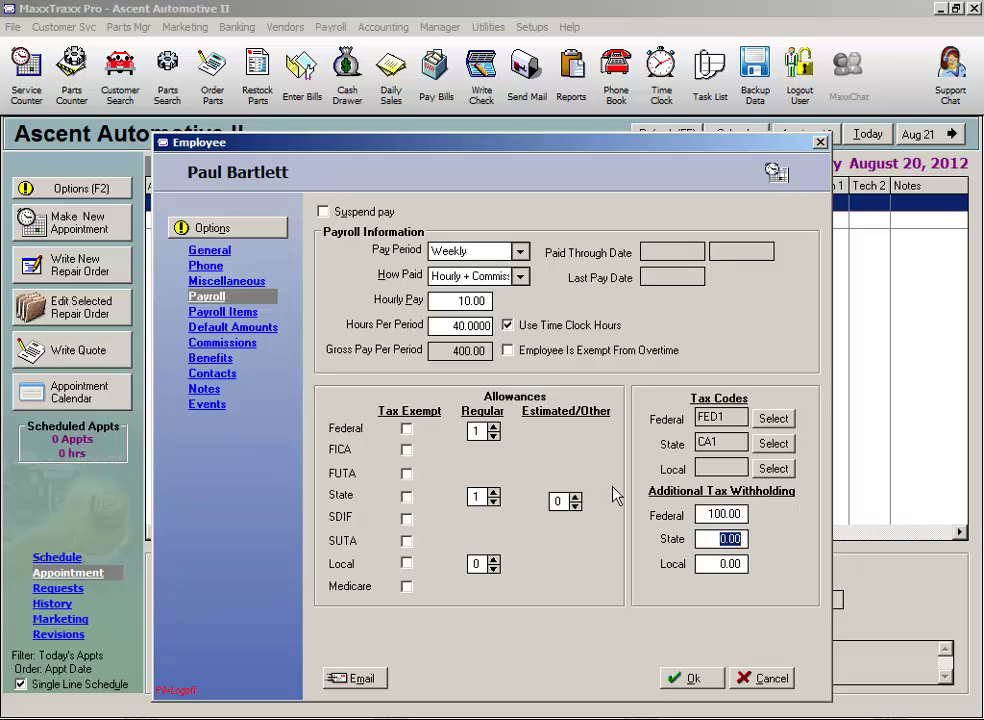
pyautogui.click(215, 311)
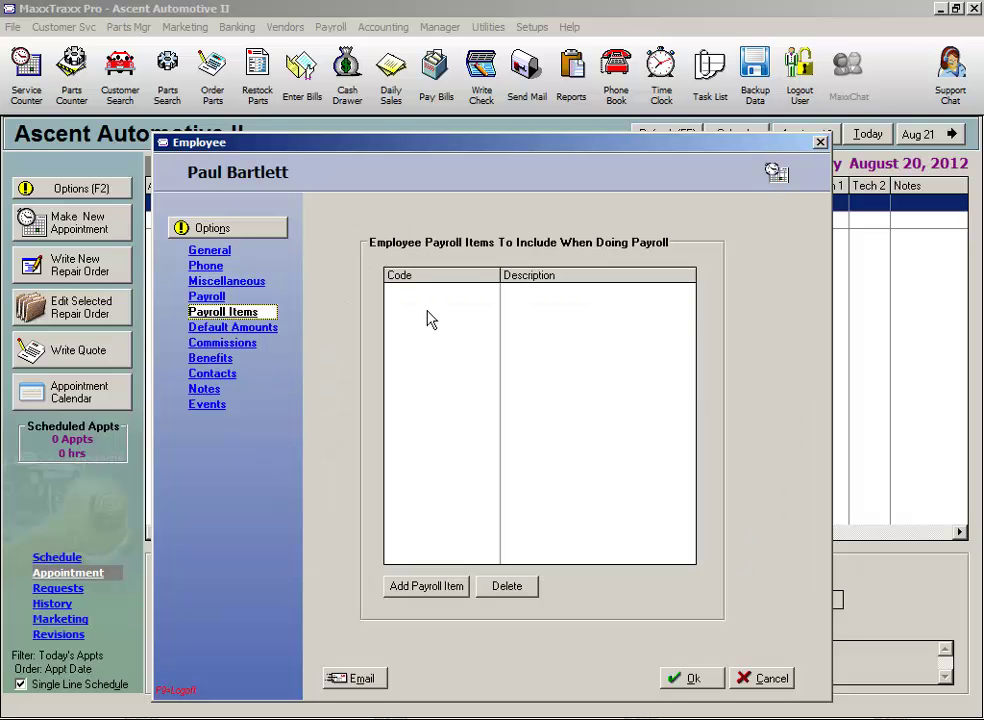
pyautogui.click(421, 586)
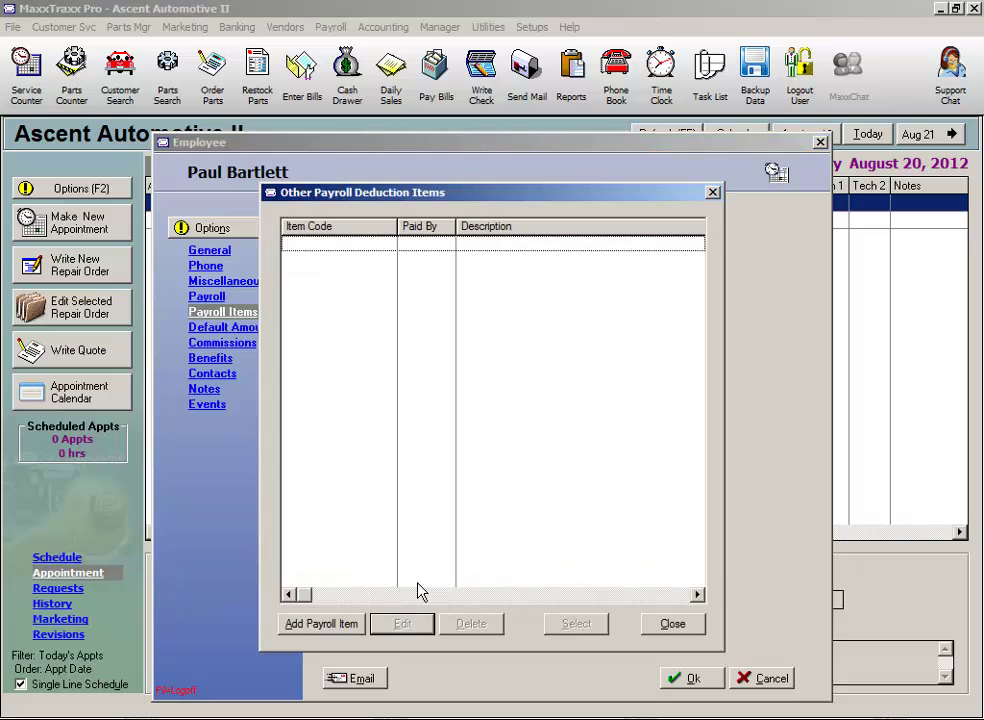
pyautogui.click(333, 624)
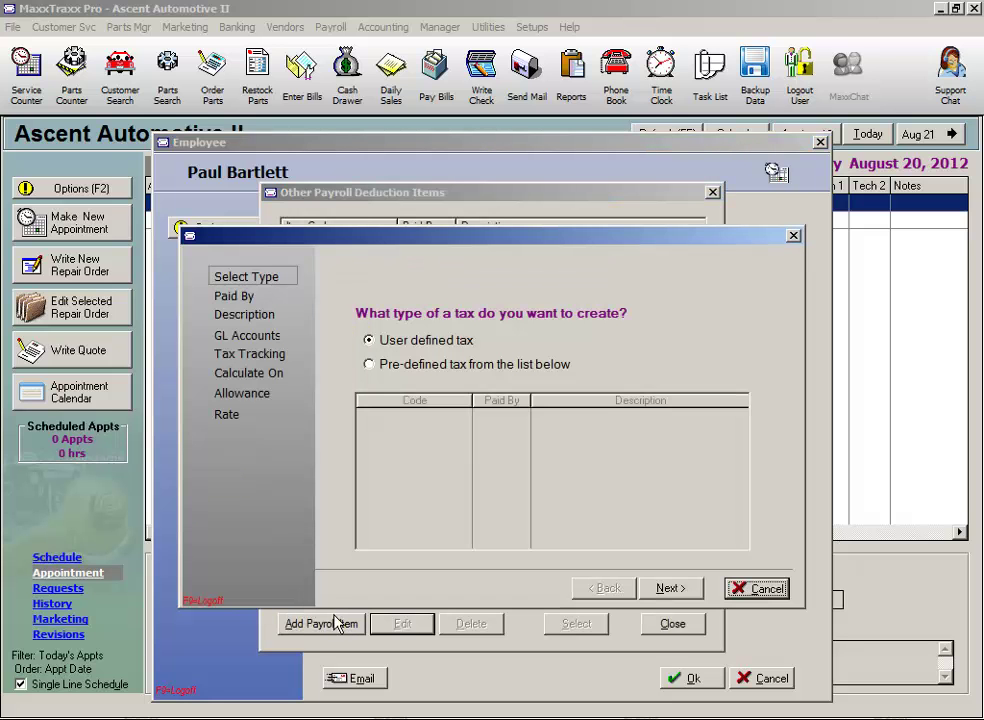
pyautogui.click(760, 588)
pyautogui.click(684, 630)
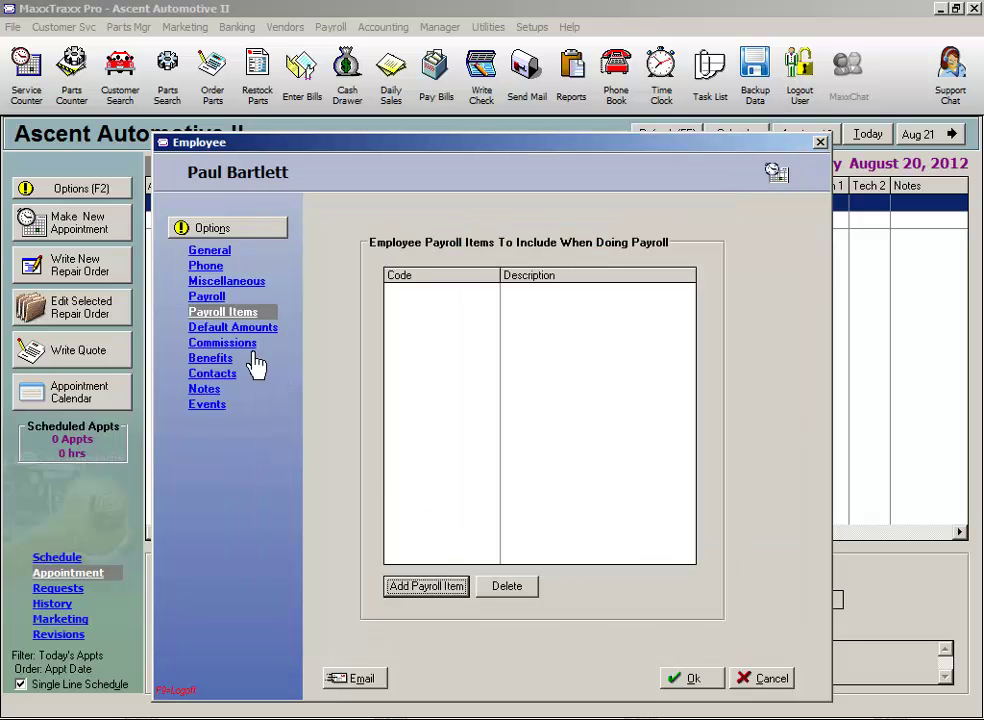
# Set the employee's default payroll amounts to 50.00 for Misc. Ded 1 - Child Support and 34.00 for Cafe 1 - Health Ins.
pyautogui.click(224, 332)
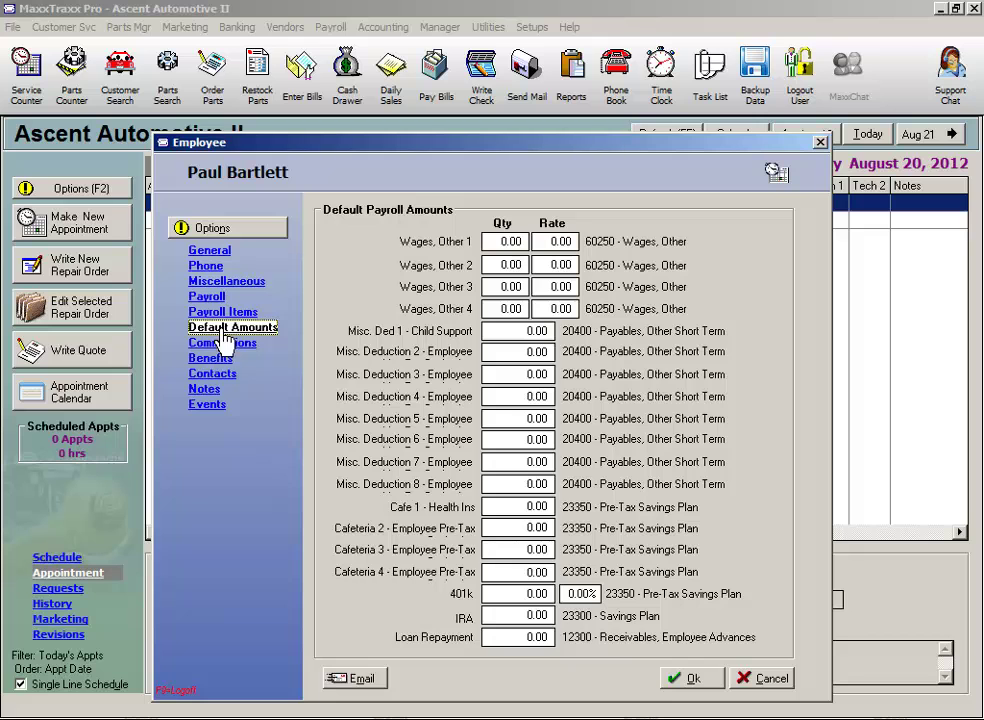
pyautogui.click(519, 331)
pyautogui.write('50')
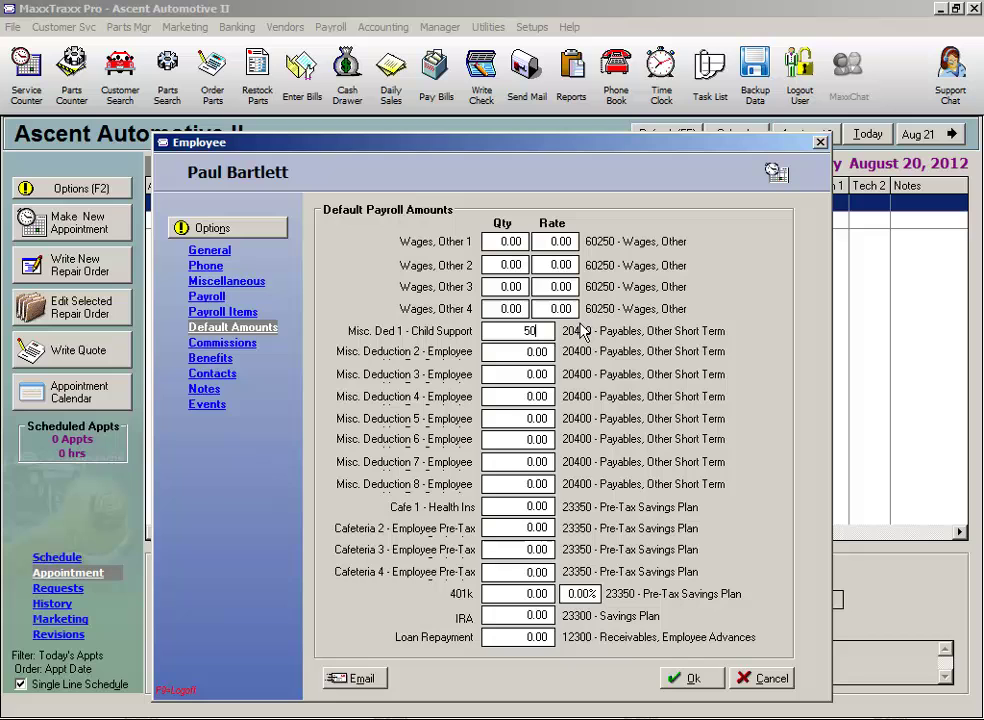
pyautogui.click(517, 509)
pyautogui.write('34')
pyautogui.press('Tab')
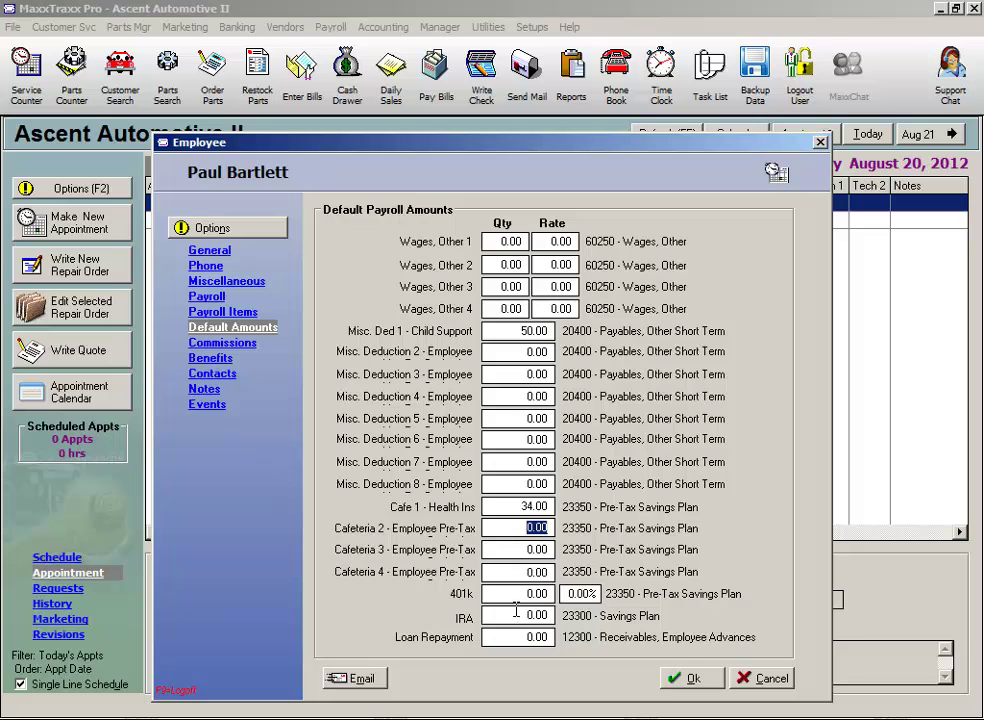
pyautogui.click(515, 331)
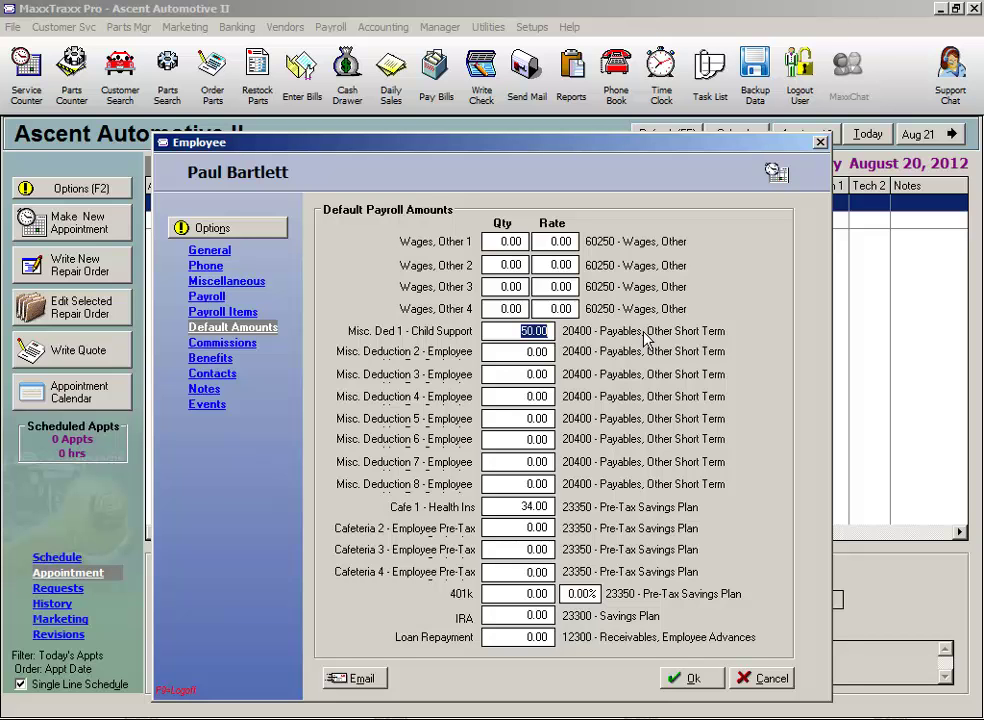
# Try Actual Hours and Flagged Hours for the technician's commission calculation, and settle on Flat Rate Hours with an hourly rate of 24.00.
pyautogui.click(240, 346)
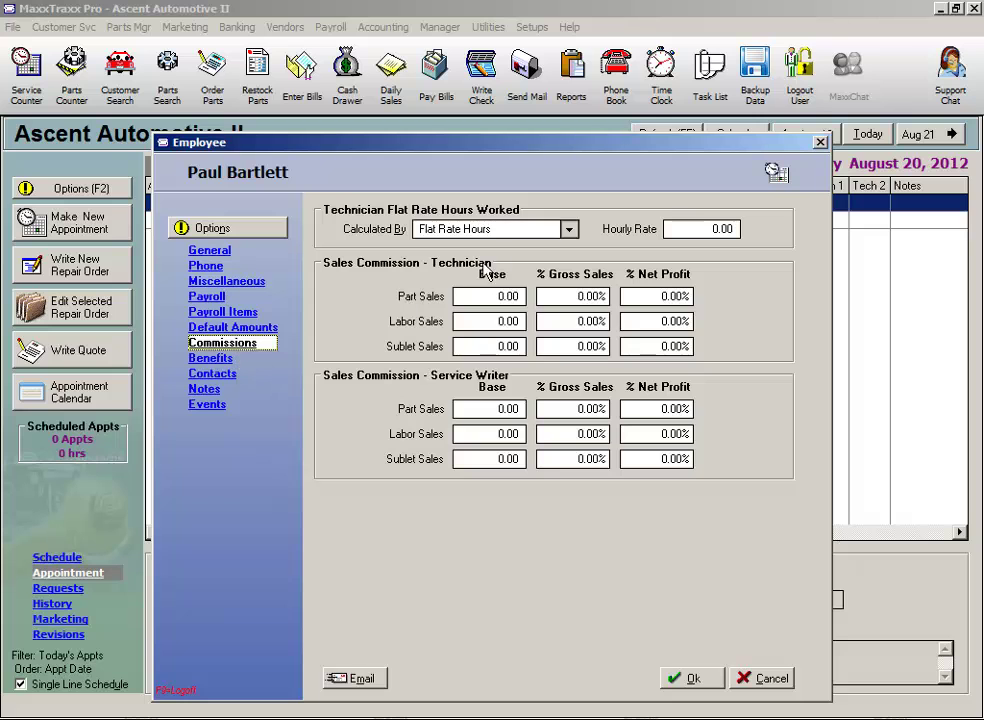
pyautogui.click(569, 229)
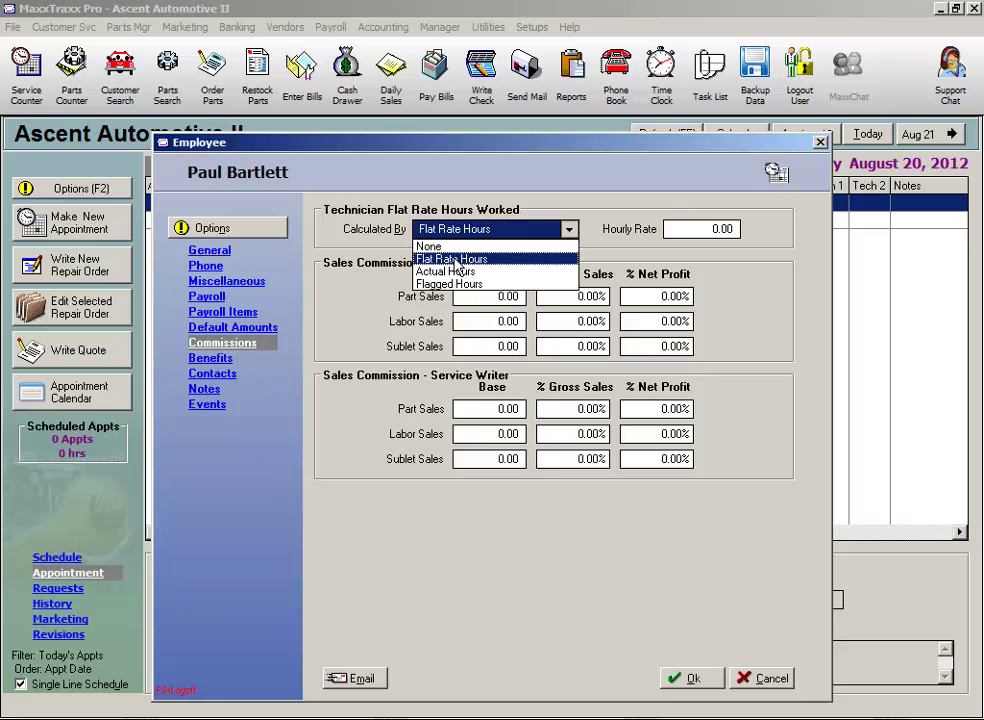
pyautogui.click(456, 272)
pyautogui.click(569, 229)
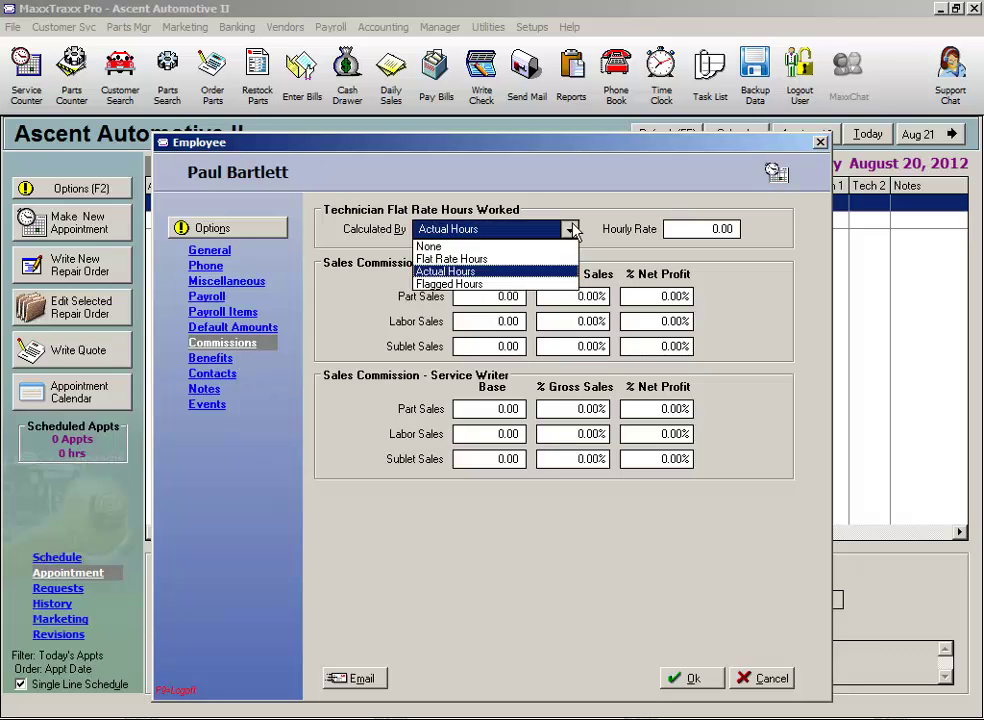
pyautogui.click(491, 285)
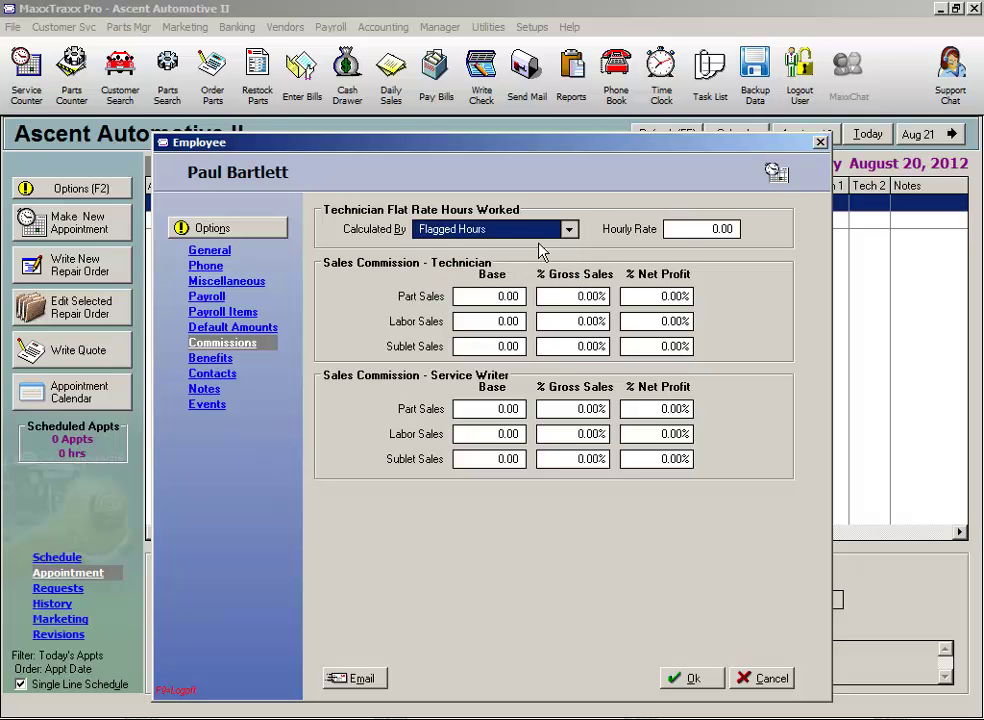
pyautogui.click(568, 230)
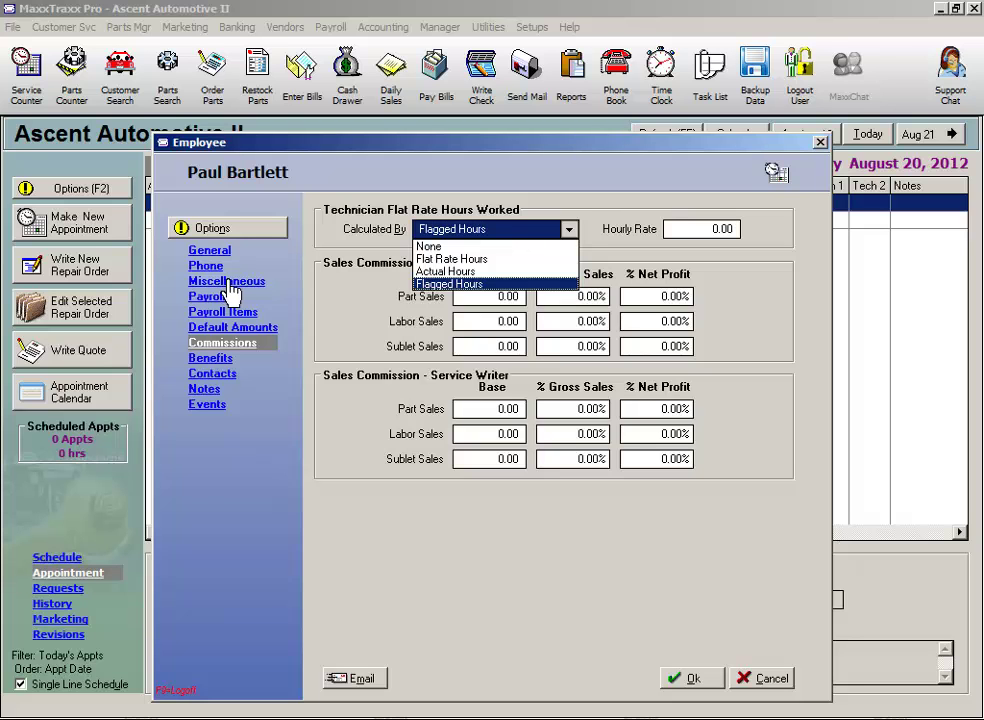
pyautogui.click(452, 258)
pyautogui.press('Tab')
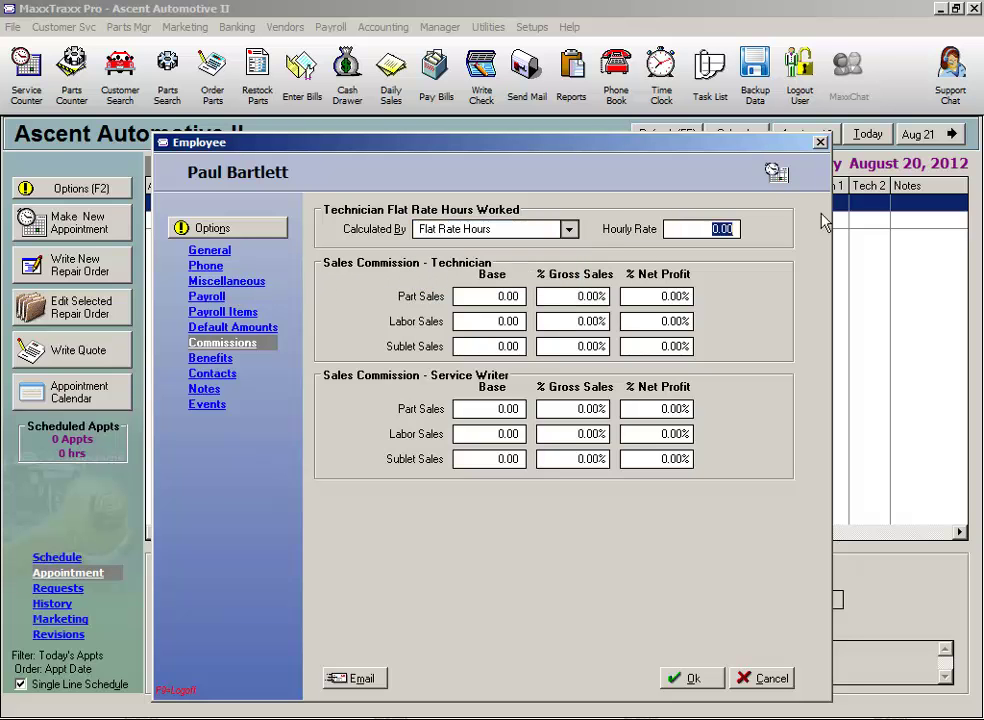
pyautogui.write('24')
pyautogui.press('Tab')
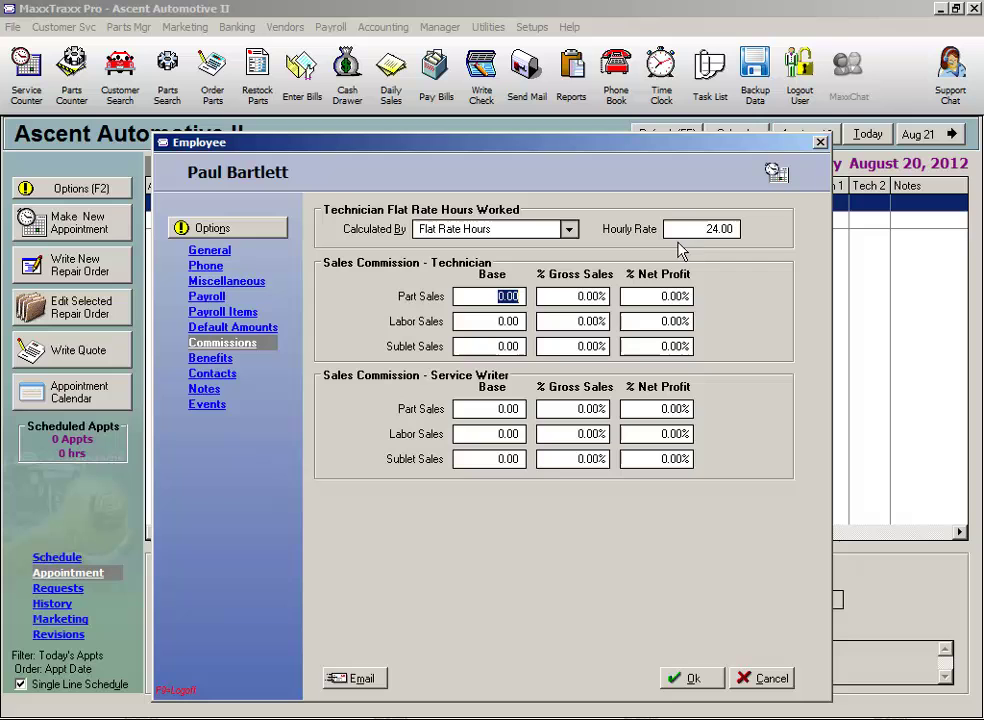
# Set the flat rate calculation to None and the technician's part sales commission to 10% of gross sales.
pyautogui.click(569, 229)
pyautogui.click(430, 245)
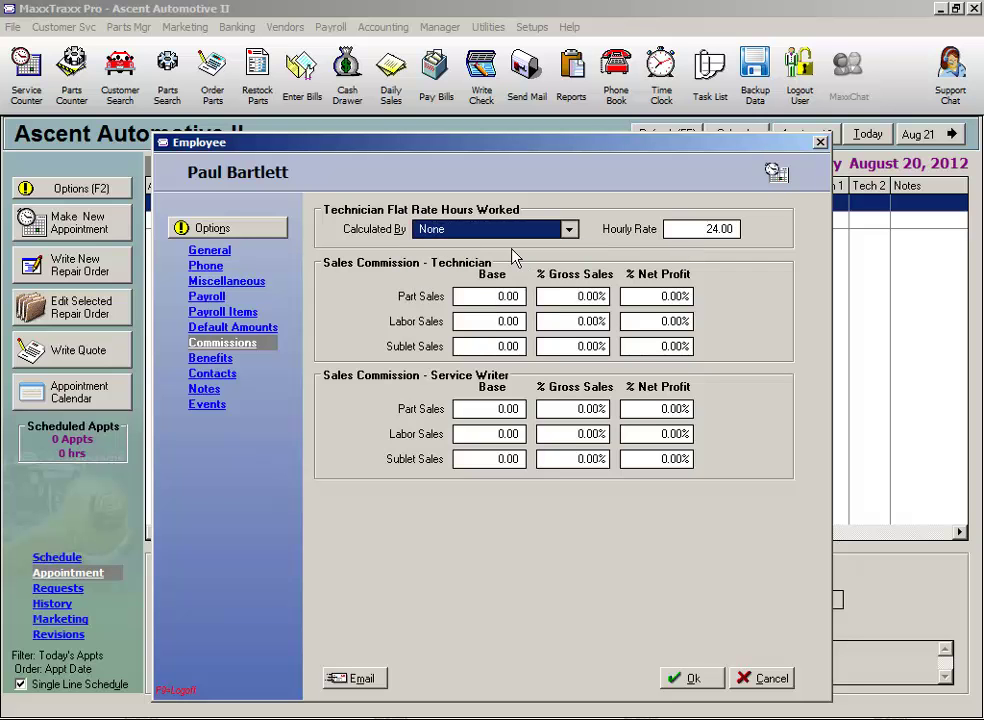
pyautogui.click(550, 296)
pyautogui.write('10')
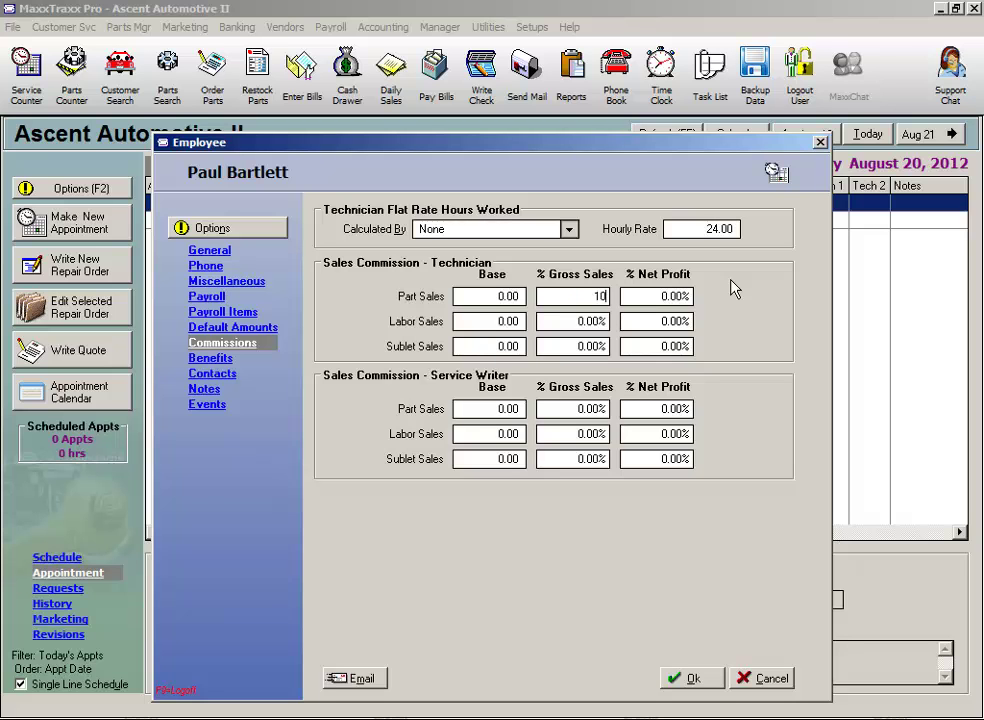
pyautogui.press('Tab')
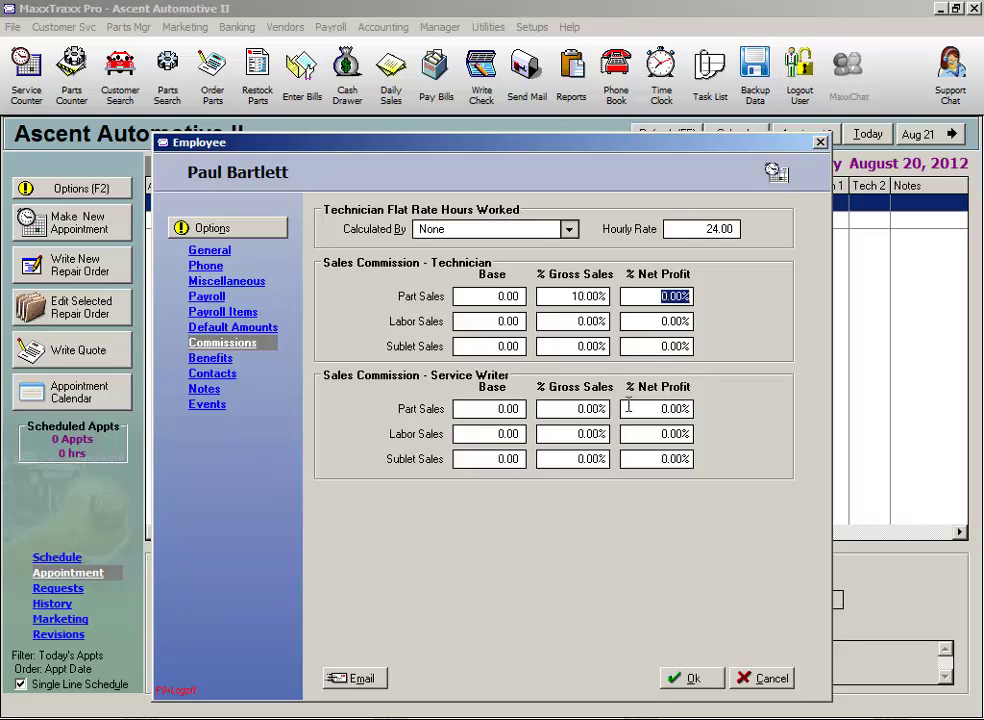
pyautogui.click(490, 297)
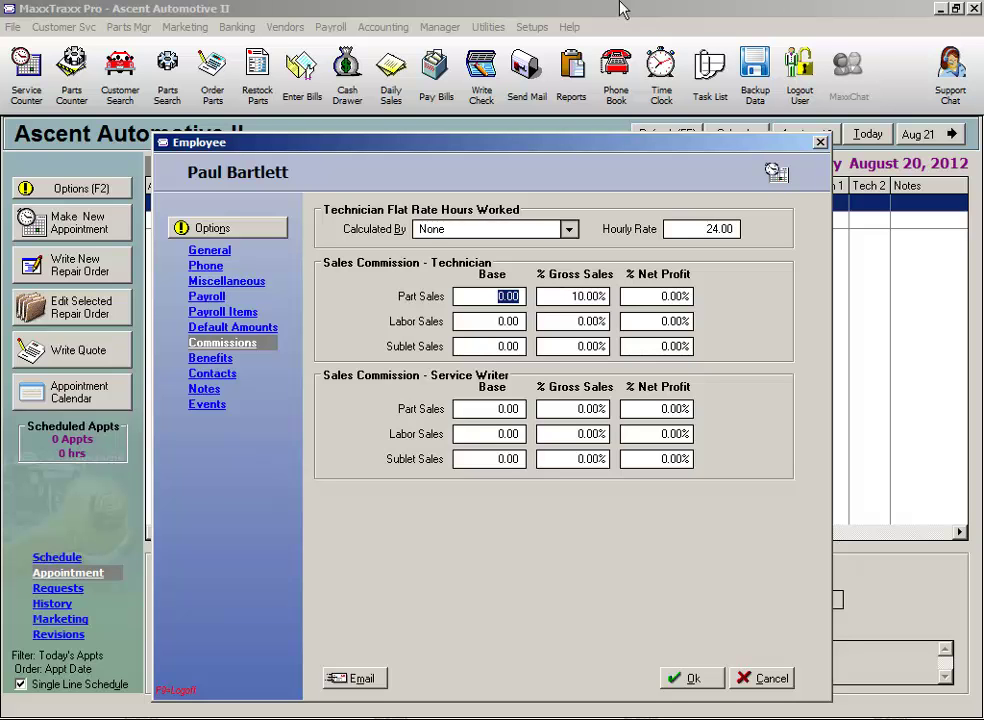
# Set the employee's total vacation hours to 40.00, save the record and close the employee list.
pyautogui.click(224, 361)
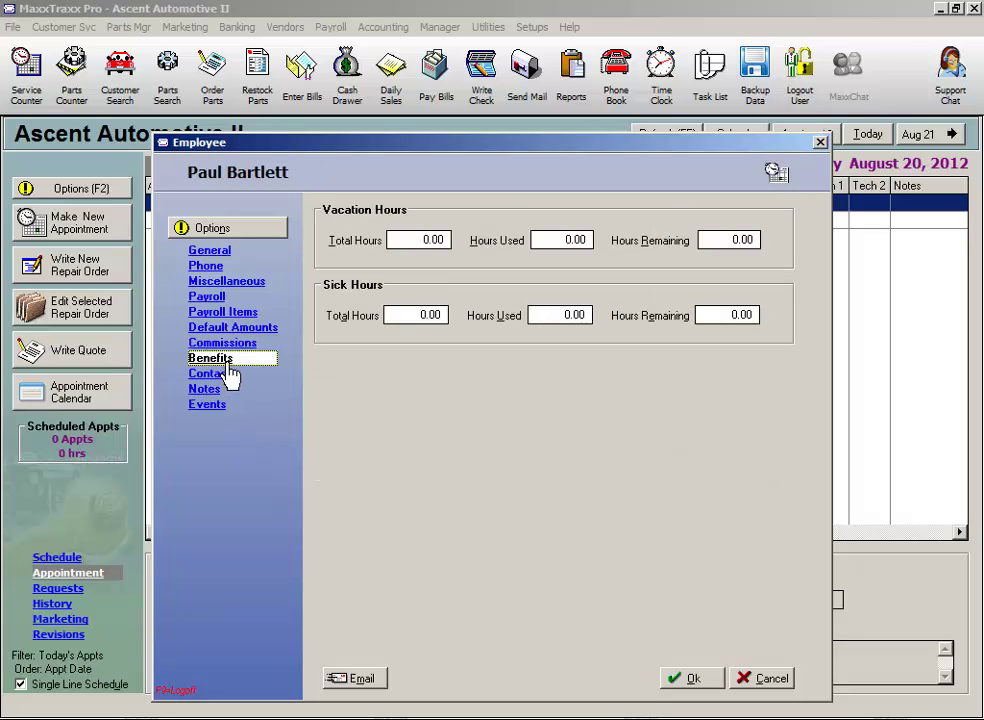
pyautogui.click(405, 240)
pyautogui.write('40')
pyautogui.click(546, 233)
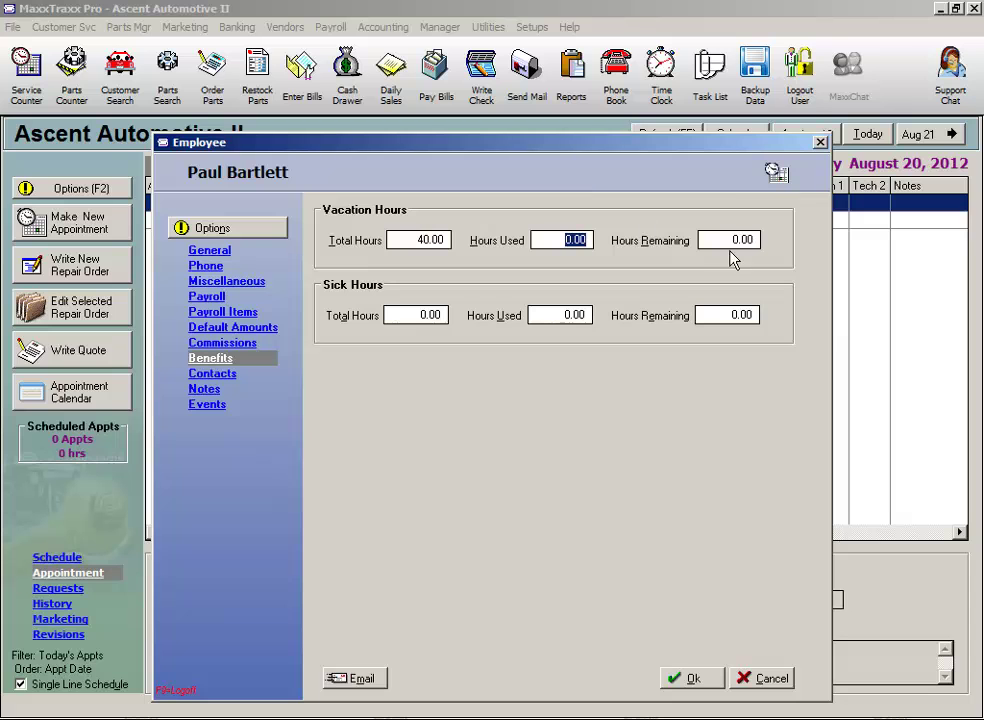
pyautogui.click(416, 315)
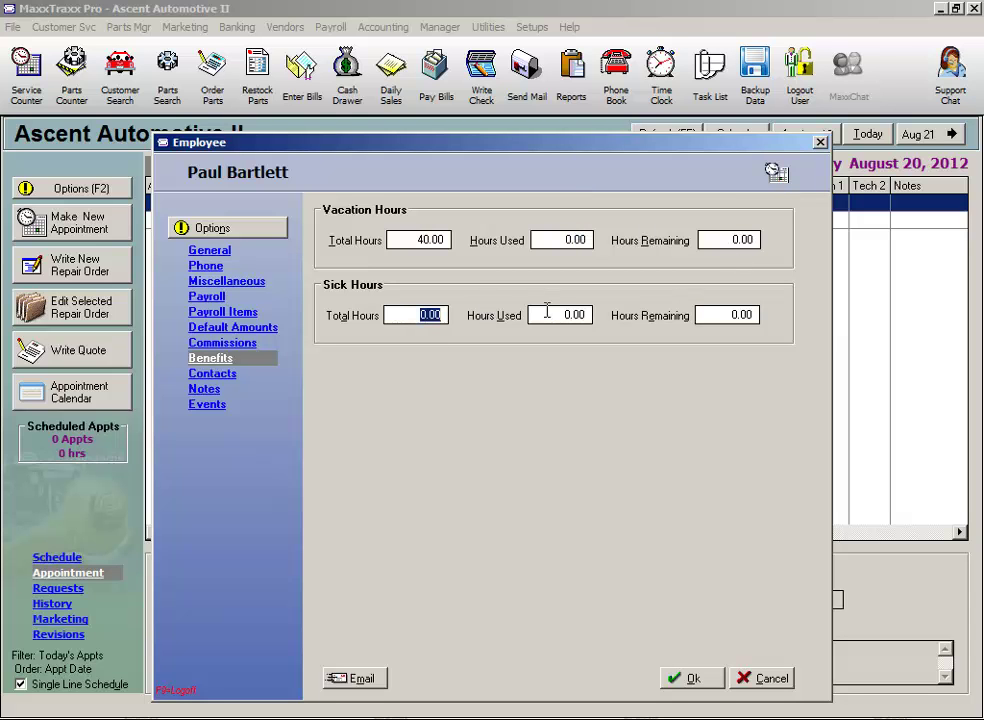
pyautogui.click(692, 681)
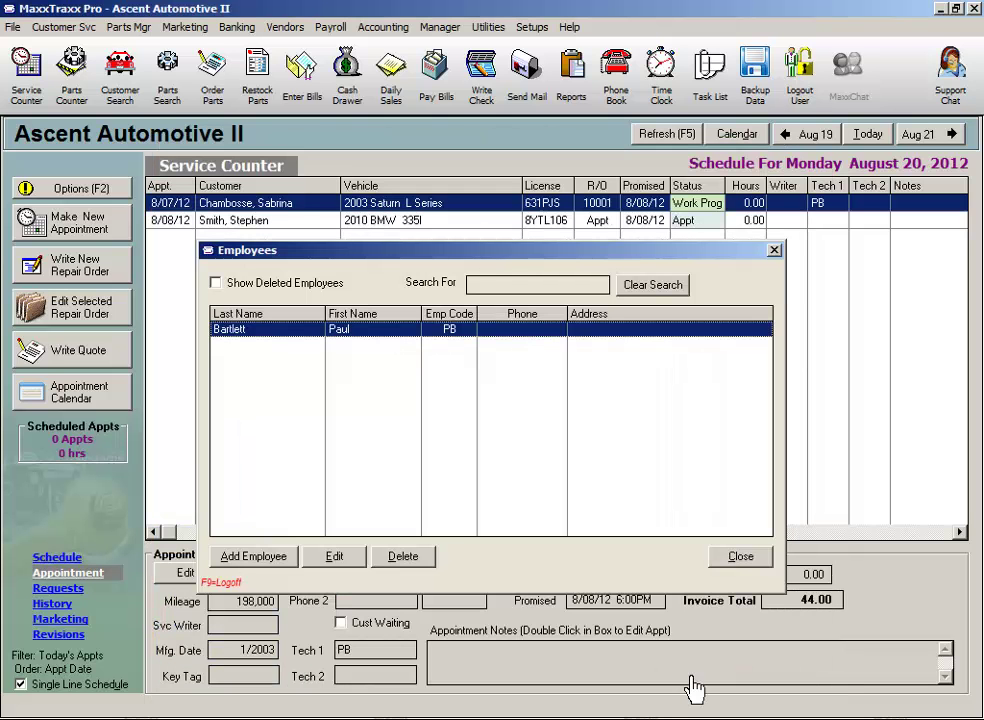
pyautogui.click(742, 557)
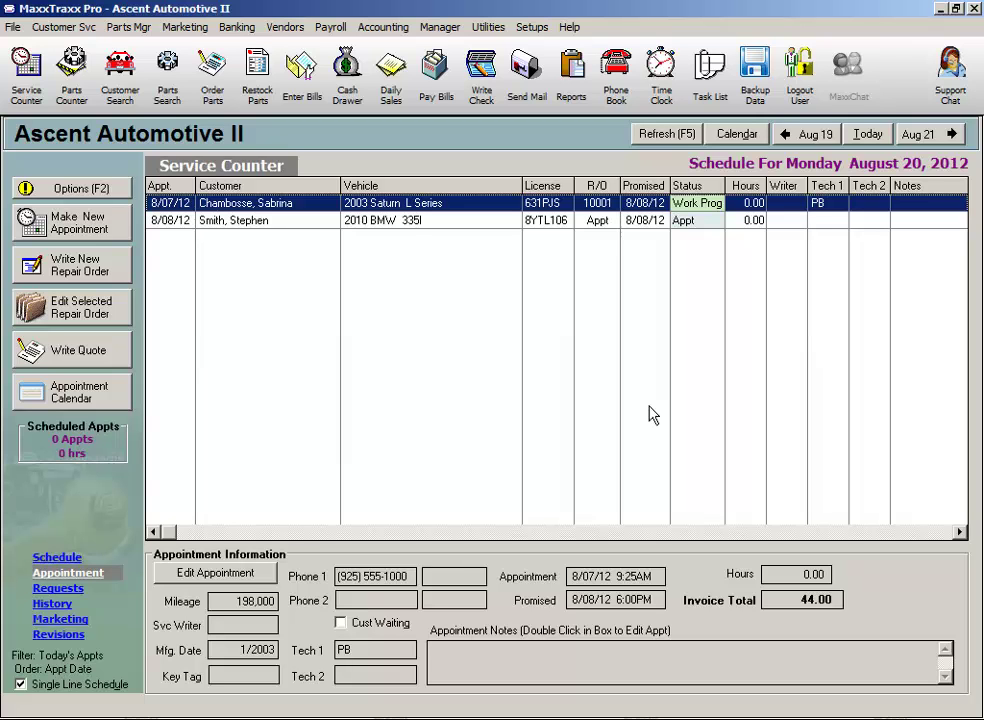
# Add a beginning payroll record for the listed employee with a pay date of 3/31/2012.
pyautogui.click(538, 31)
pyautogui.moveTo(560, 243)
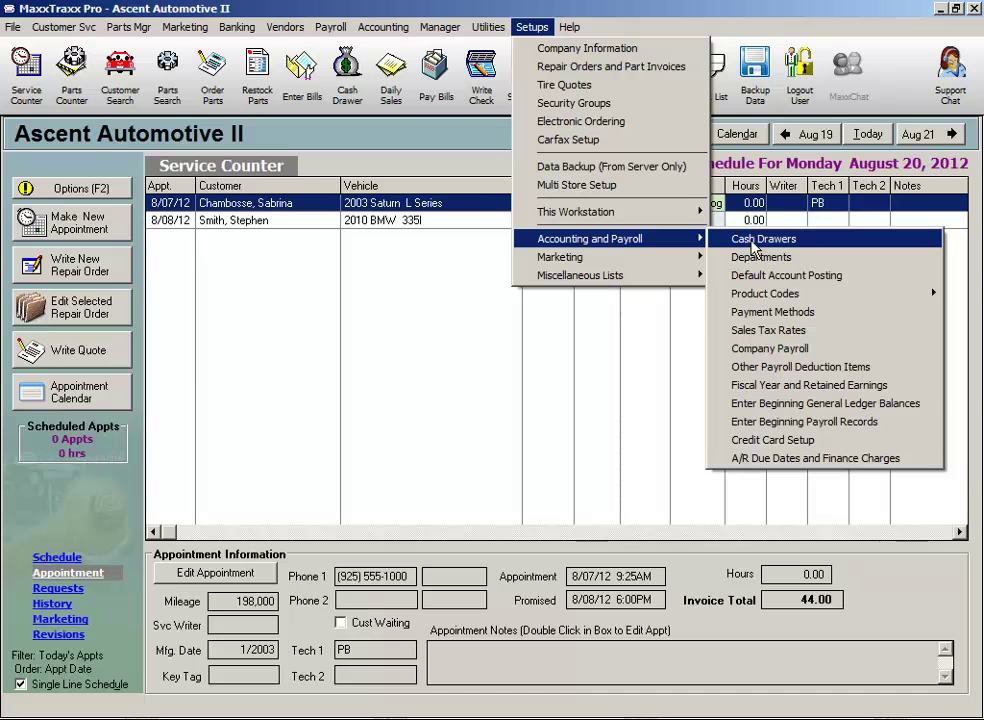
pyautogui.click(840, 424)
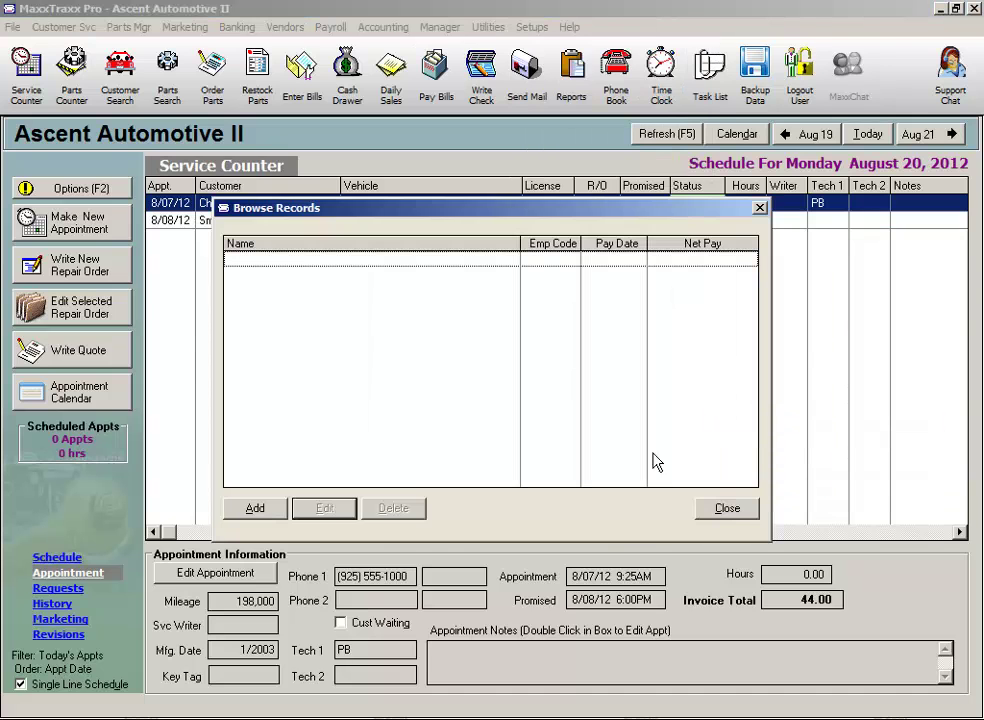
pyautogui.click(260, 510)
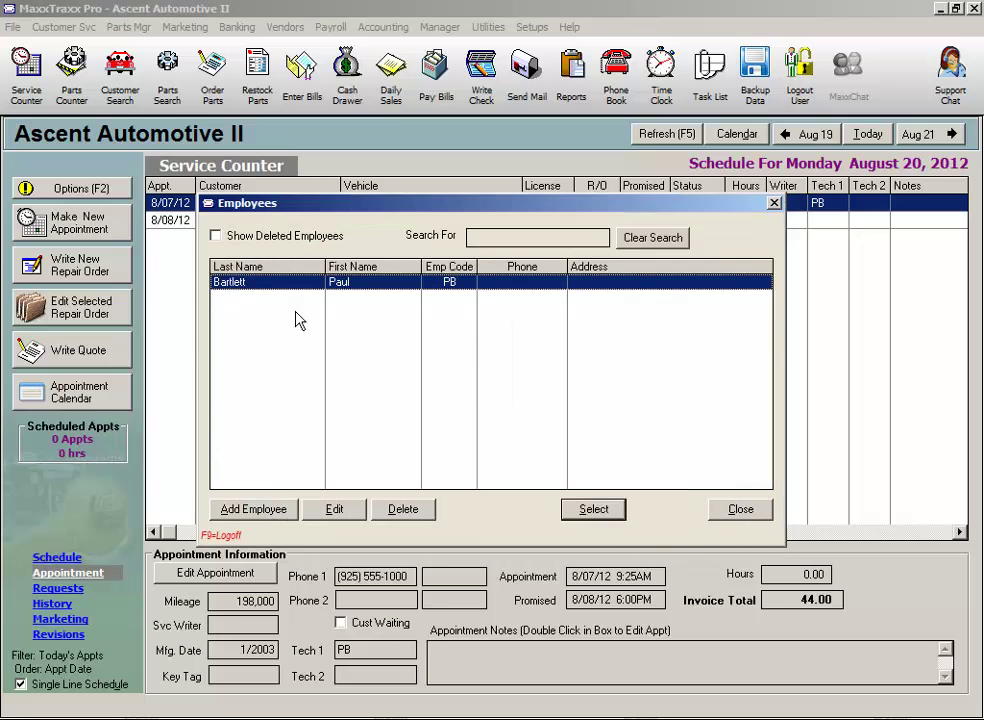
pyautogui.click(593, 510)
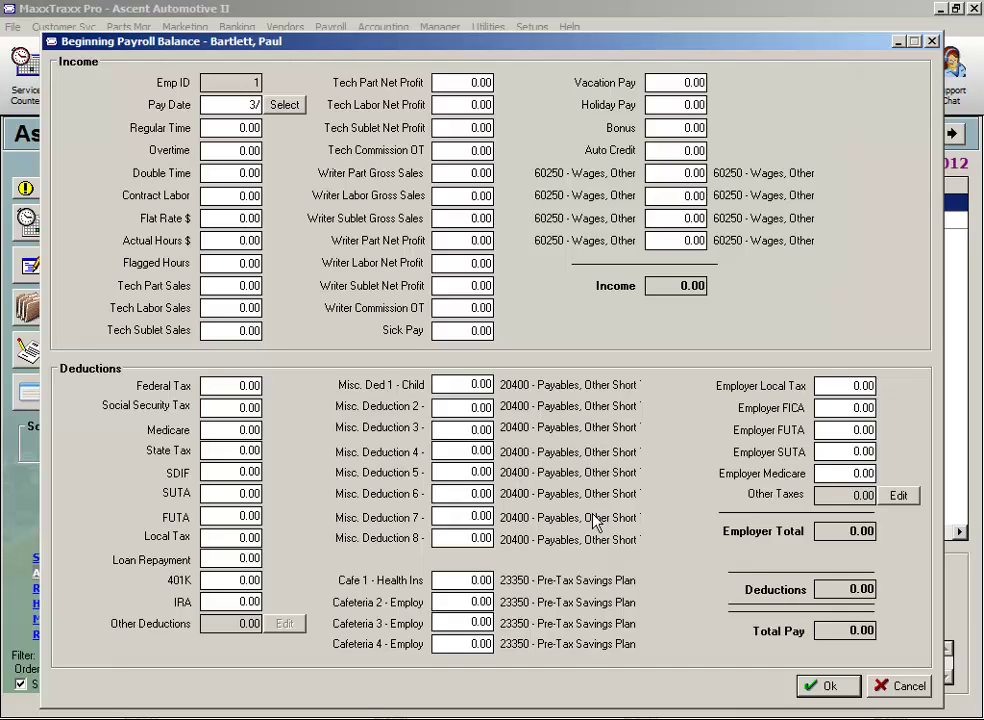
pyautogui.write('31')
pyautogui.press('Tab')
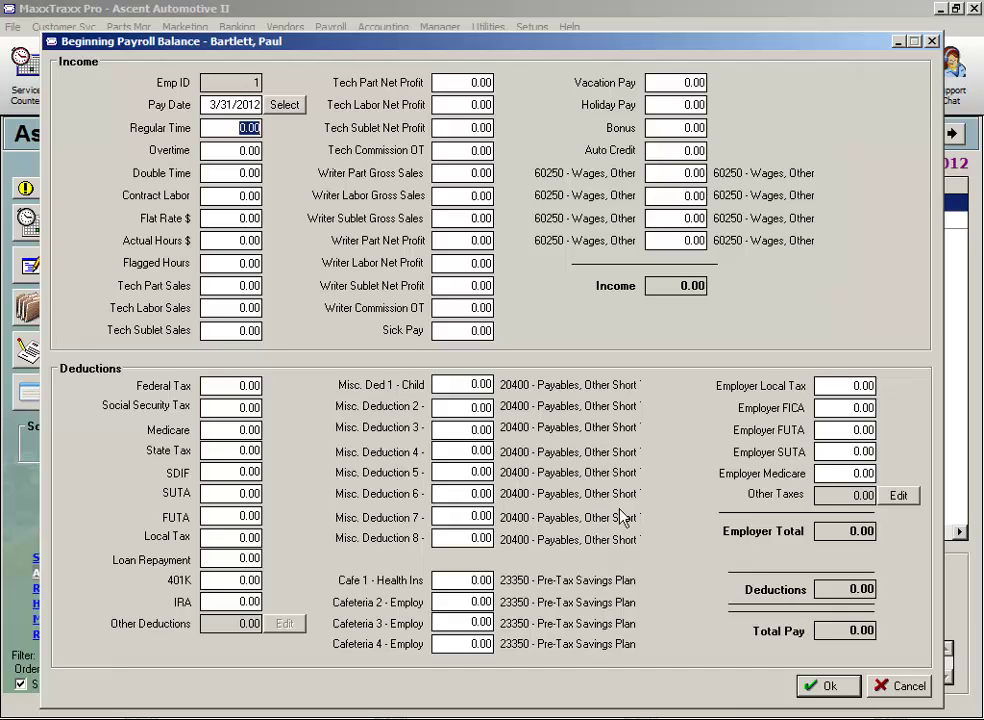
# Change the beginning payroll record's pay date to 6/30/2012.
pyautogui.click(204, 105)
pyautogui.doubleClick(204, 105)
pyautogui.write('6/30')
pyautogui.press('Tab')
pyautogui.moveTo(203, 104); pyautogui.dragTo(252, 111)
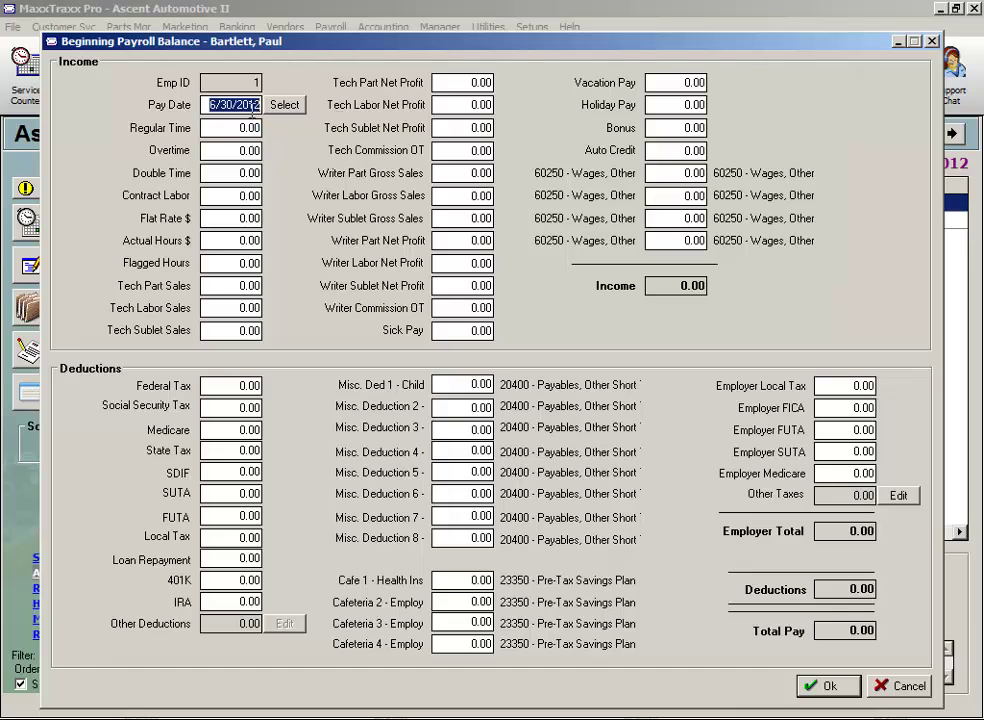
# Change the beginning payroll record's pay date to 8/07/2012.
pyautogui.write('8/07')
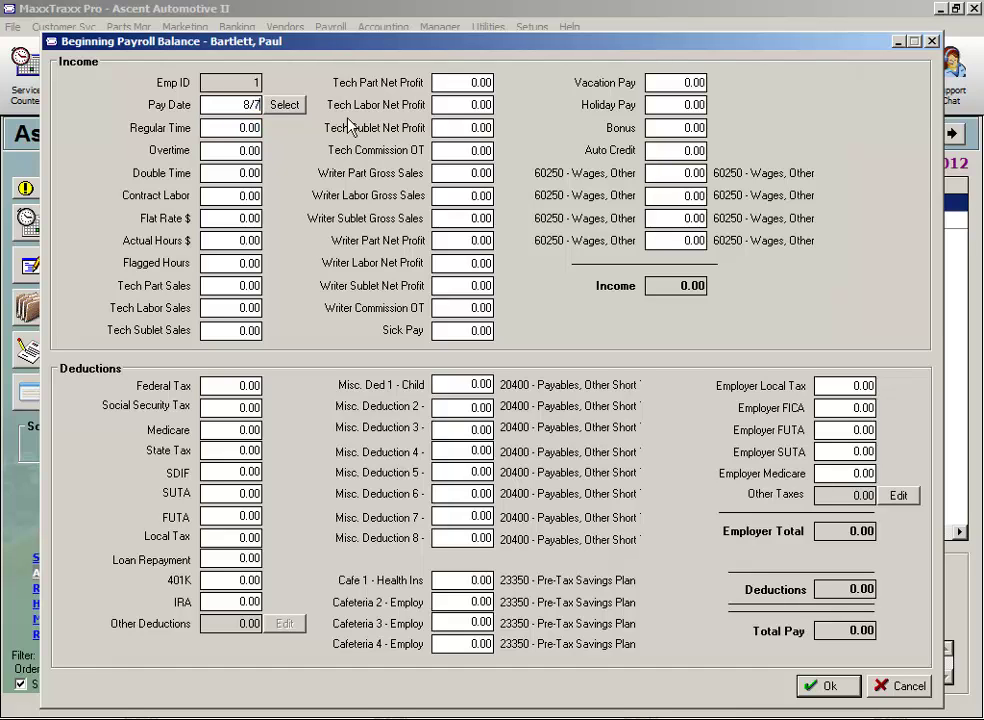
pyautogui.press('Tab')
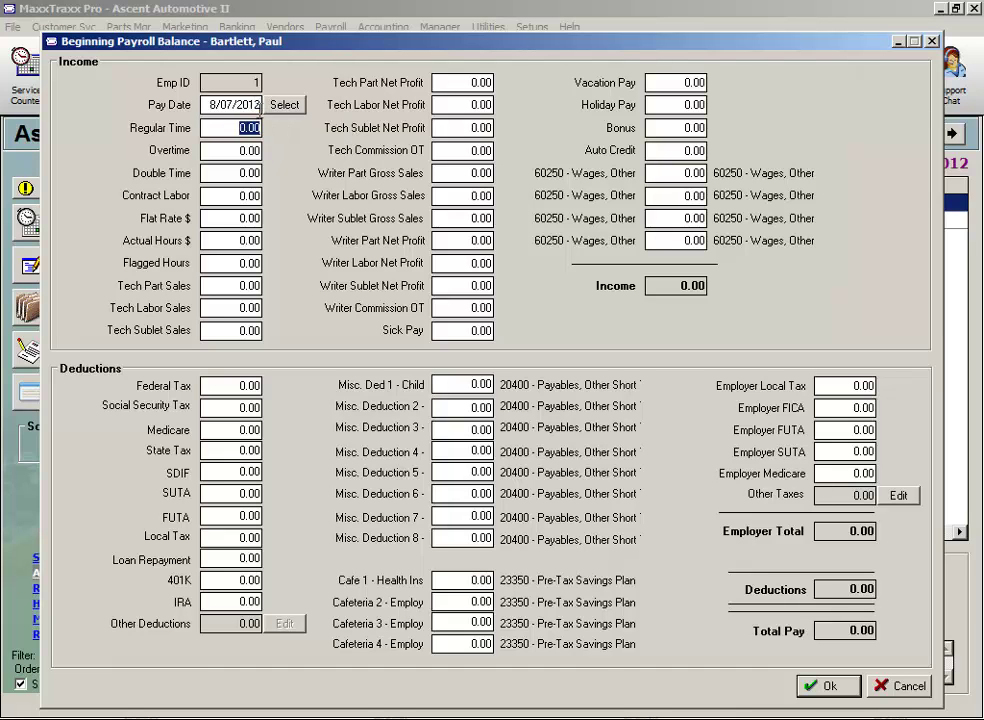
# Set the beginning payroll record's pay date to 3/31/2012, save the record and close the list of beginning payroll records.
pyautogui.moveTo(208, 104); pyautogui.dragTo(292, 115)
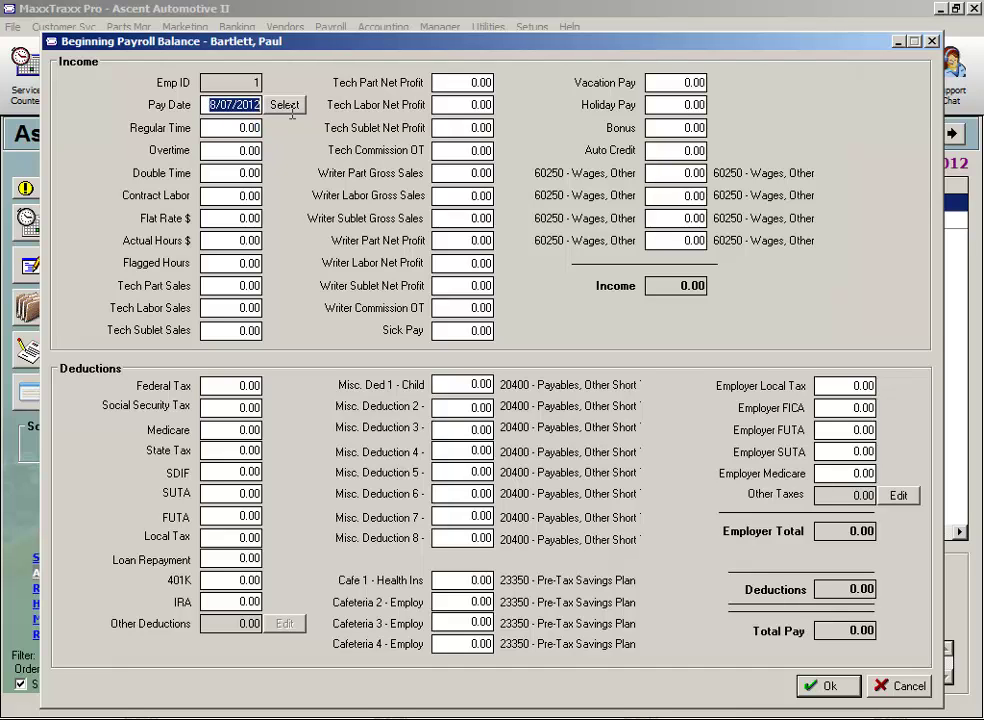
pyautogui.write('3/31')
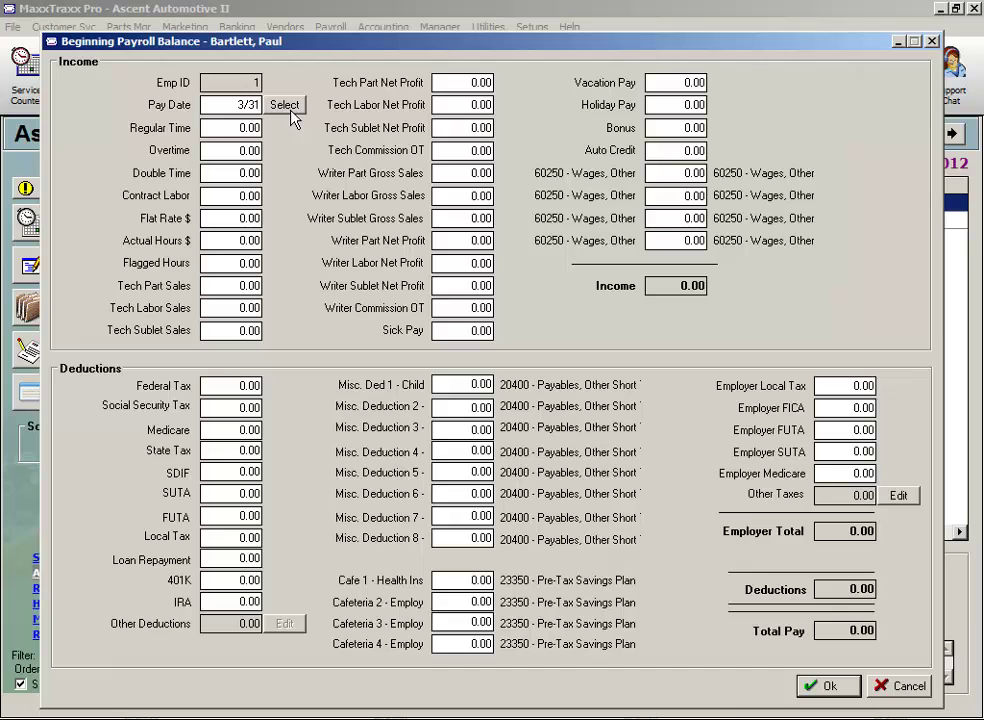
pyautogui.press('Tab')
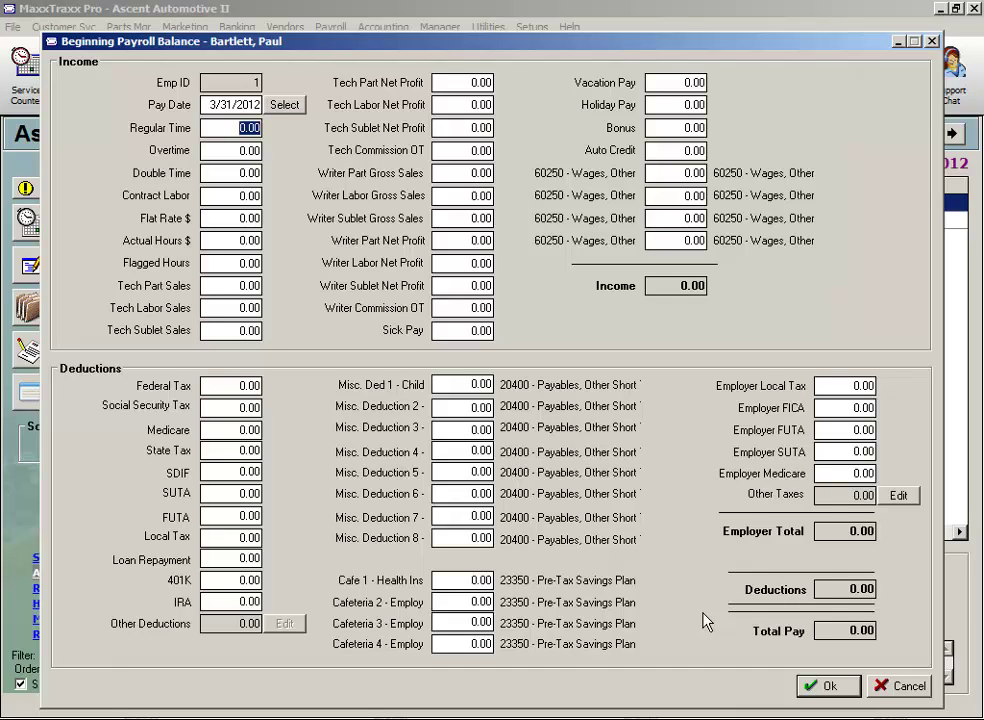
pyautogui.press('Tab')
pyautogui.press('Tab')
pyautogui.click(834, 687)
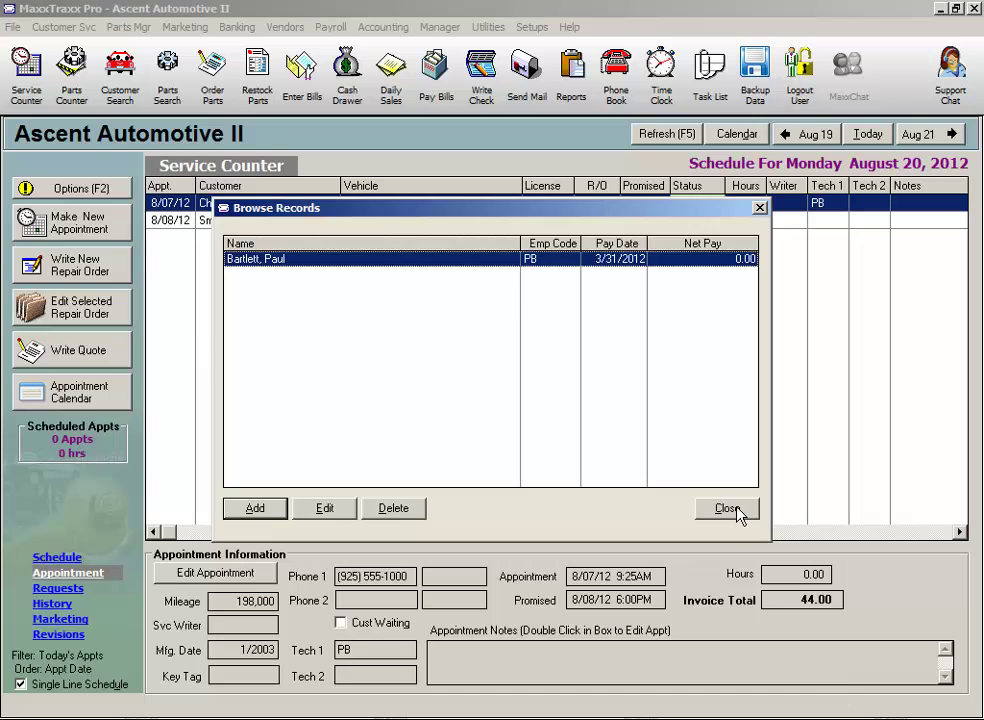
pyautogui.click(738, 512)
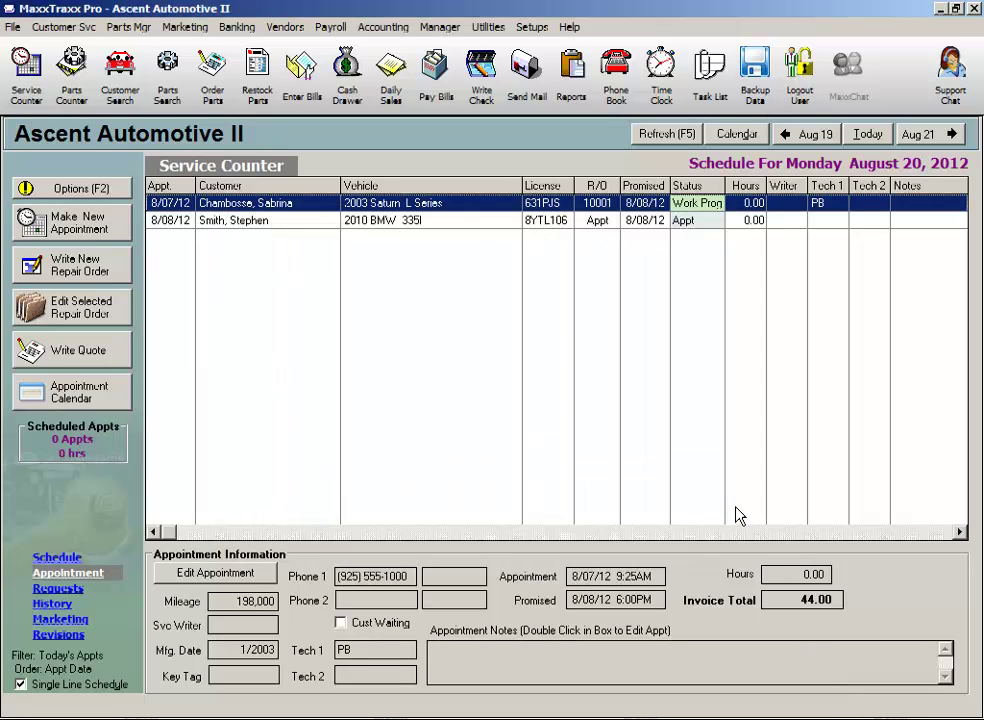